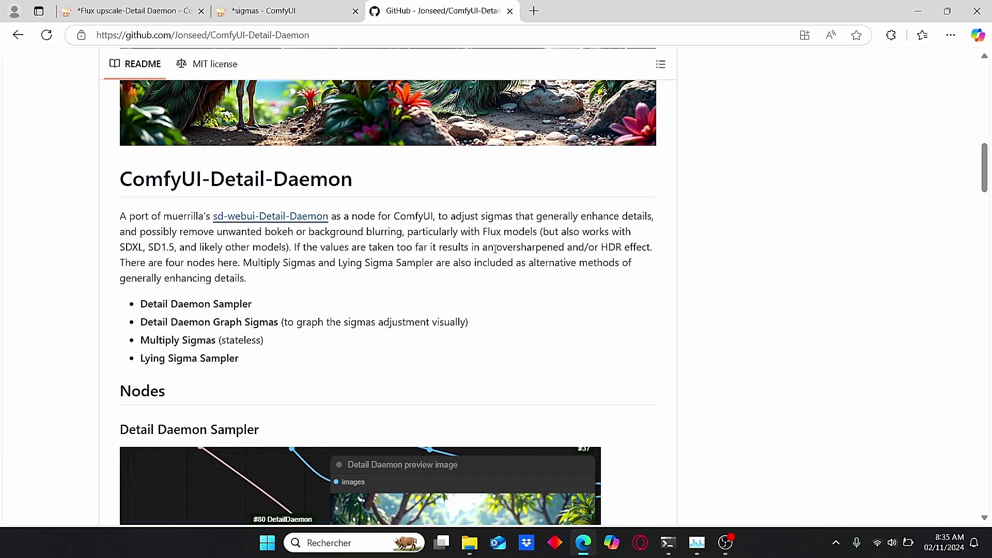
Read the ComfyUI-Detail-Daemon README, covering the before/after comparison, the Detail Daemon Sampler parameters, the Graph Sigmas node and the example workflow links
scroll(493, 250, "up", 2)
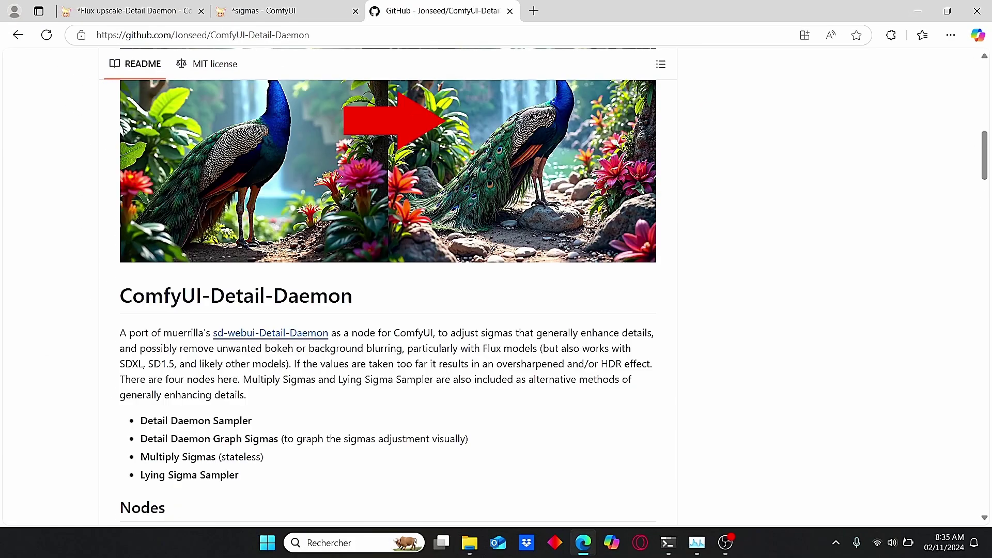
scroll(312, 173, "down", 3)
scroll(361, 201, "up", 6)
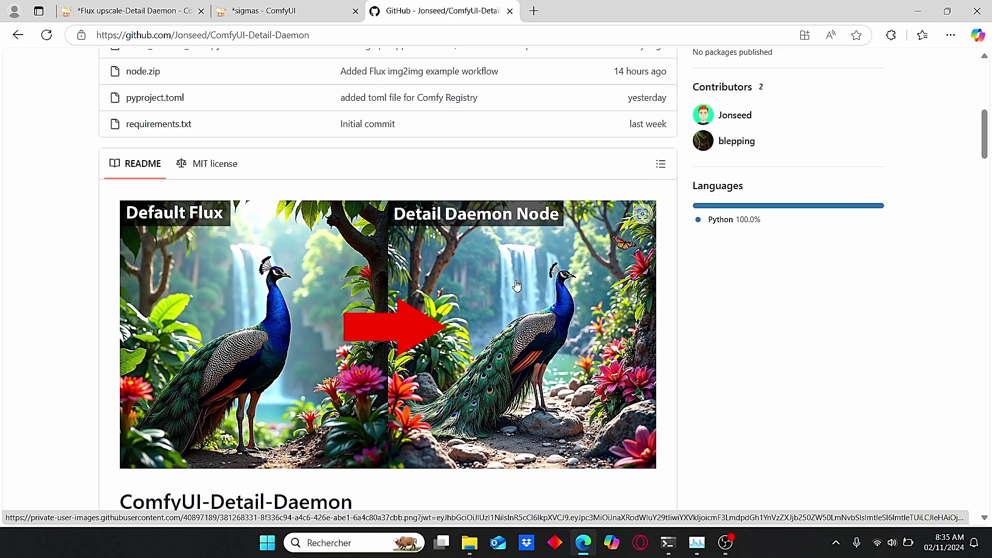
scroll(211, 233, "down", 1)
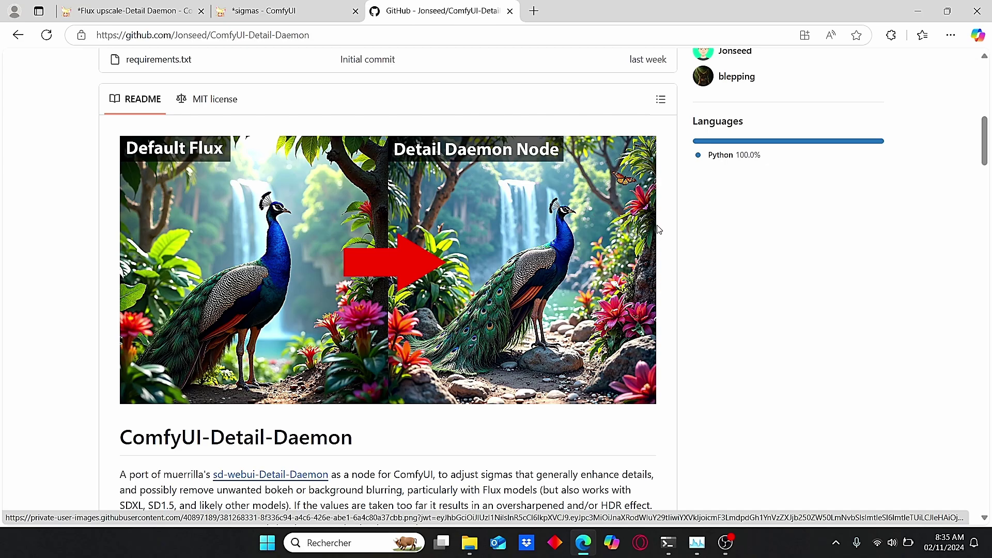
scroll(658, 229, "down", 15)
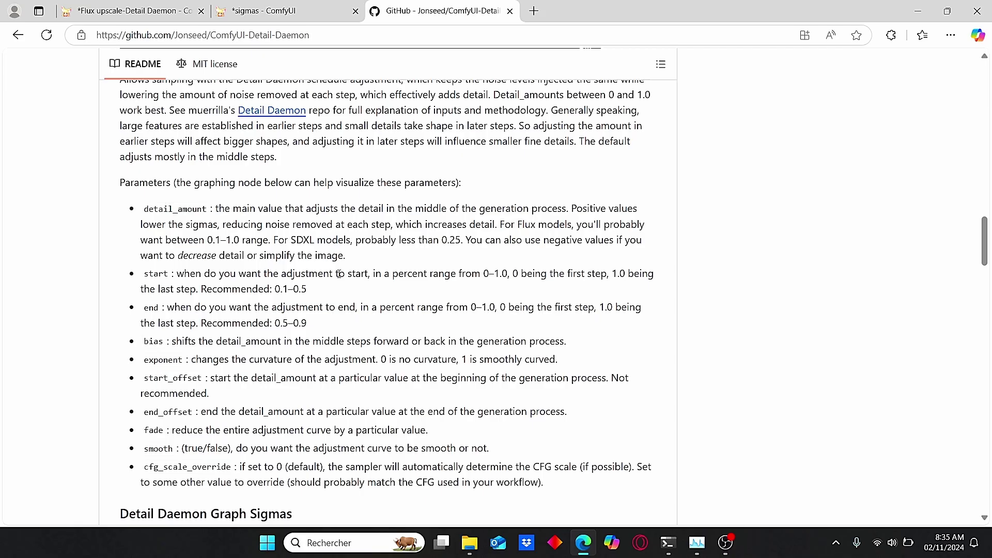
scroll(339, 274, "down", 20)
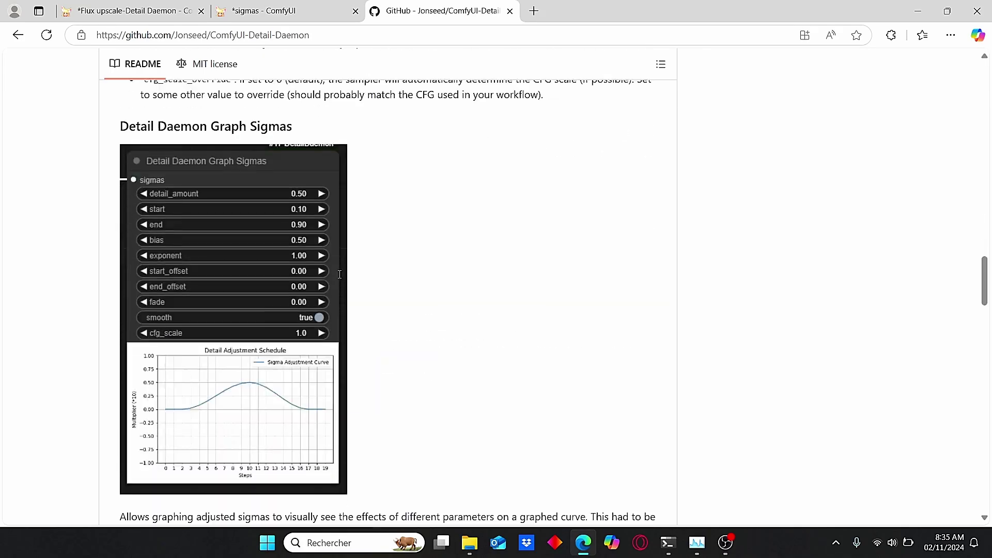
scroll(331, 276, "up", 10)
scroll(331, 276, "up", 15)
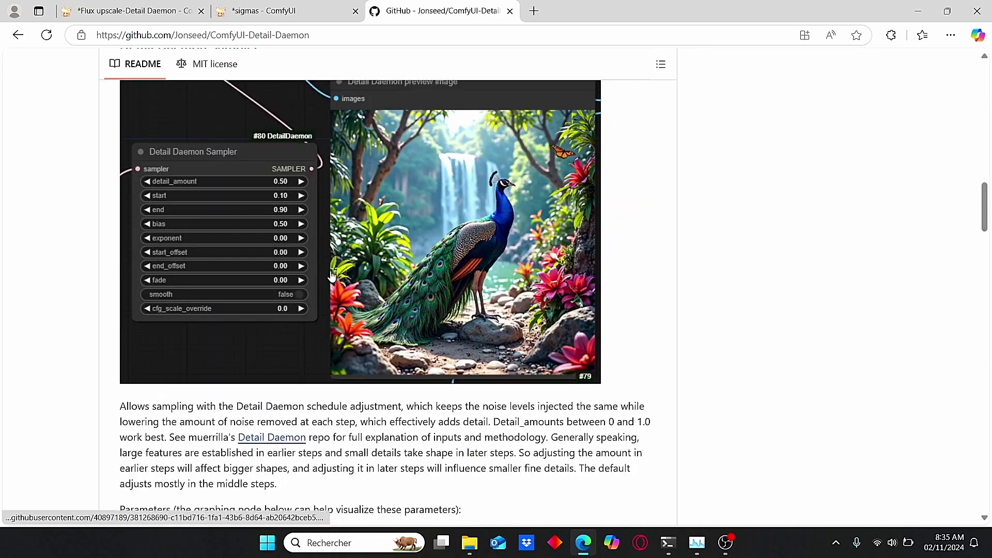
scroll(331, 277, "down", 5)
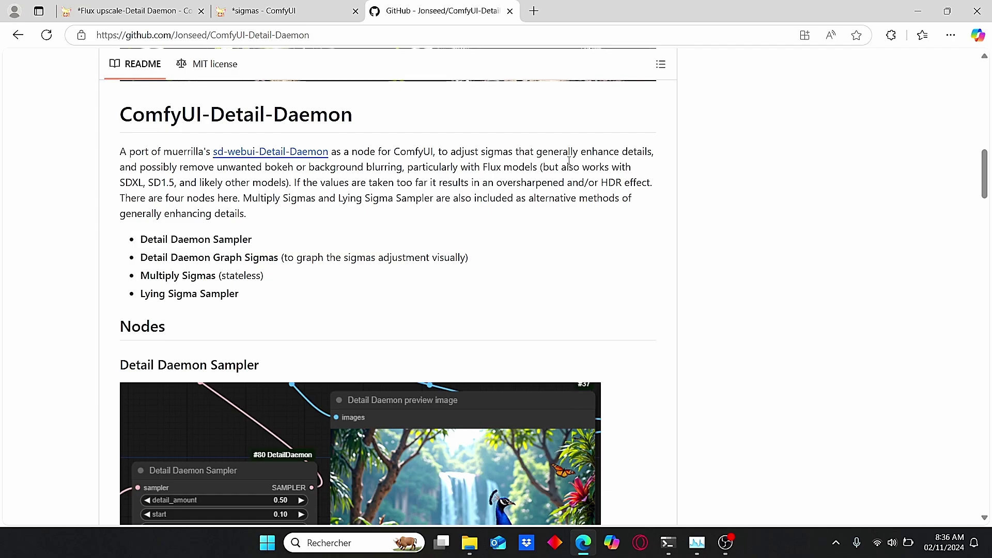
scroll(569, 161, "down", 10)
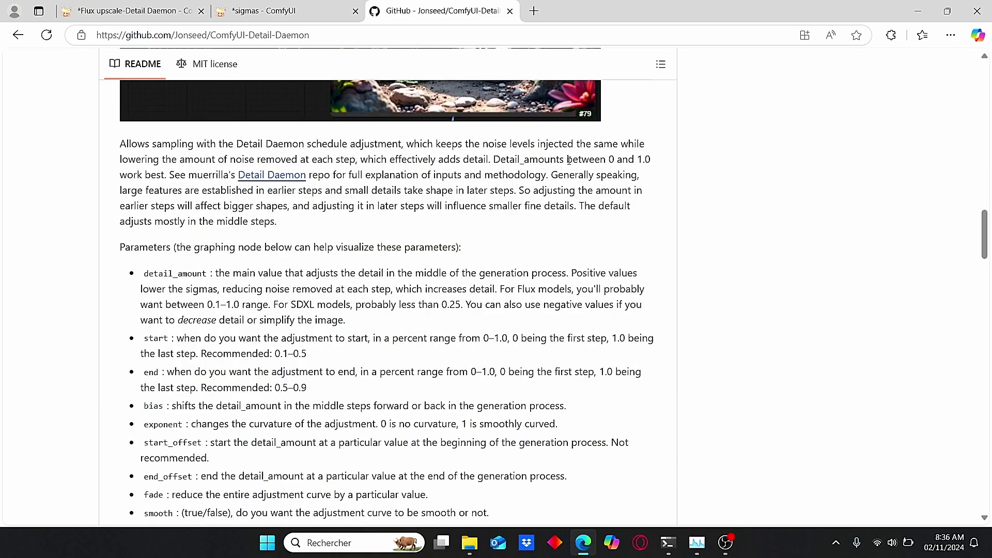
scroll(560, 178, "up", 4)
scroll(559, 178, "up", 1)
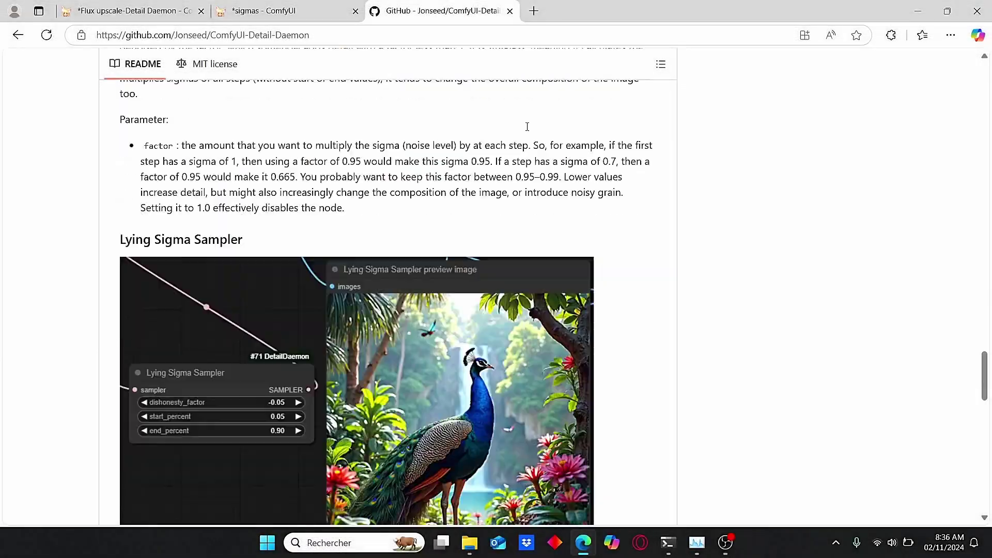
scroll(527, 127, "down", 15)
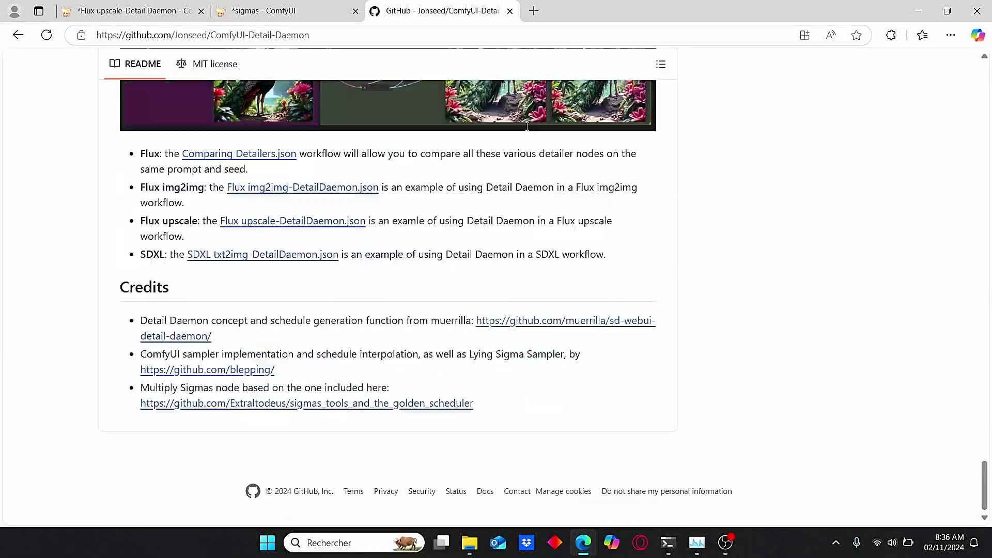
scroll(213, 350, "up", 2)
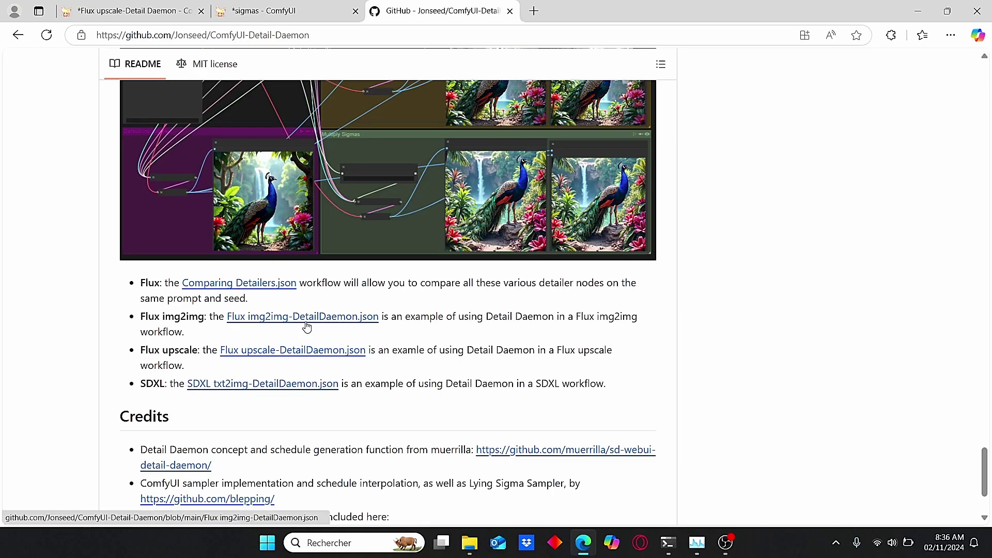
Copy the HTTPS clone URL of the ComfyUI-Detail-Daemon repository
left_click_drag(986, 455, 991, 142)
scroll(991, 147, "up", 10)
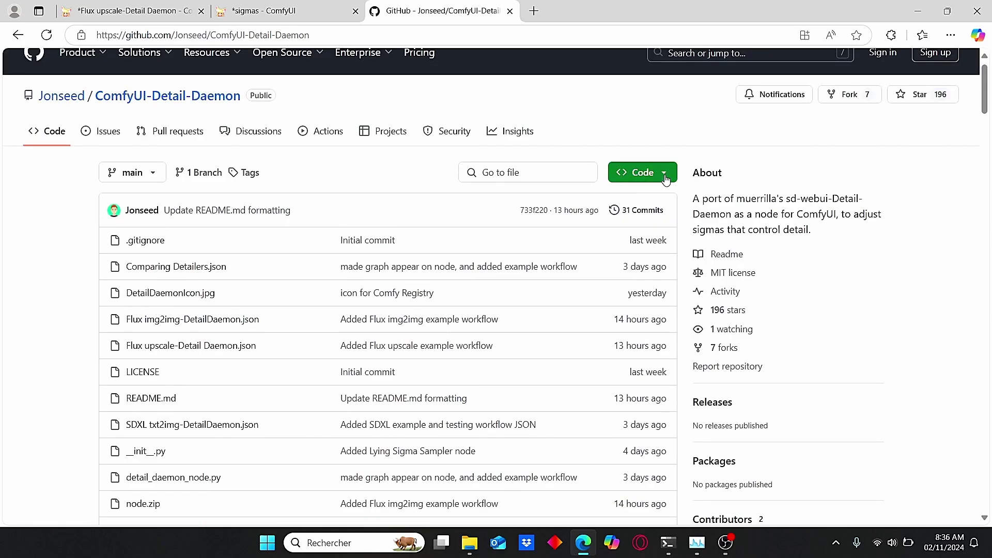
left_click(642, 172)
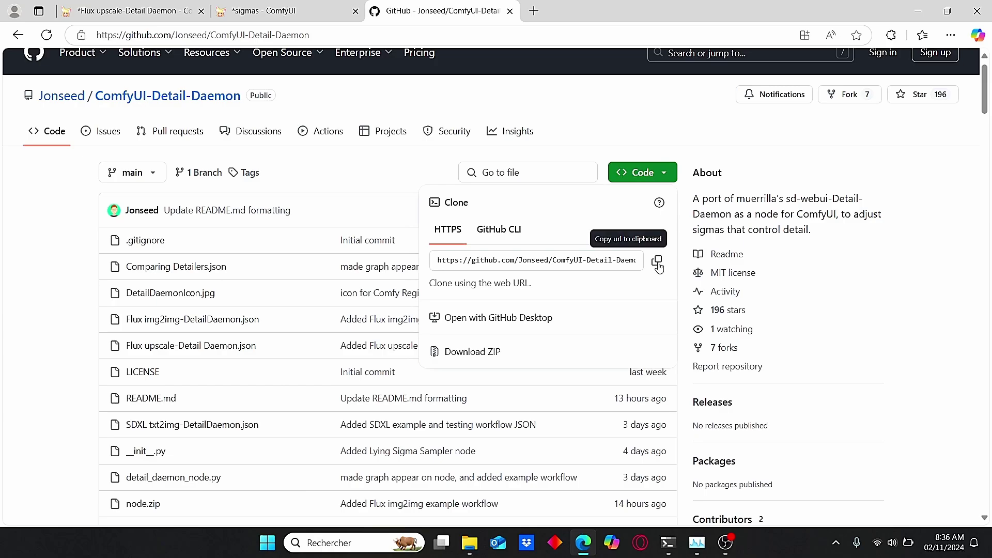
left_click(658, 263)
Switch to File Explorer, open ComfyUI's custom_nodes folder and start a command prompt (cmd) there
mouse_move(470, 543)
left_click(442, 473)
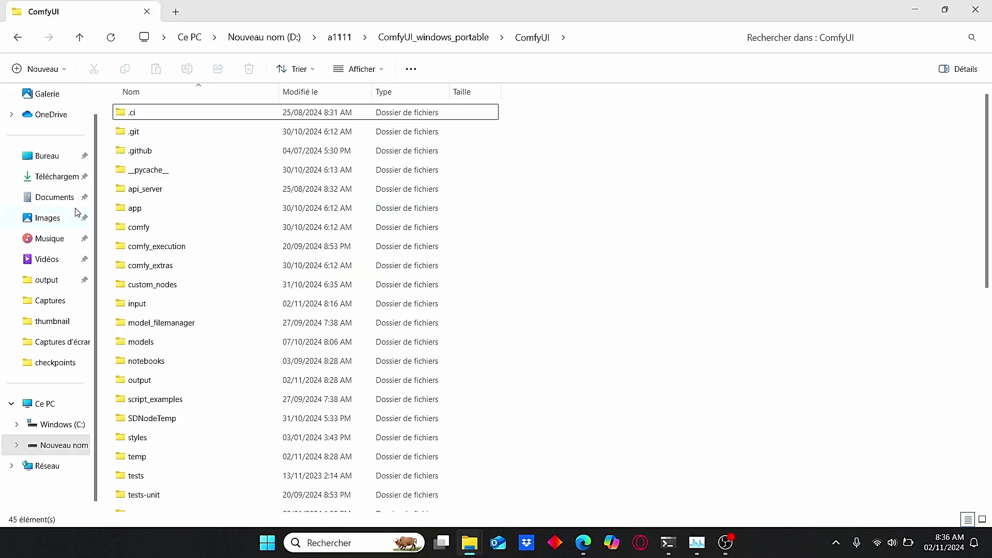
double_click(172, 289)
left_click(699, 32)
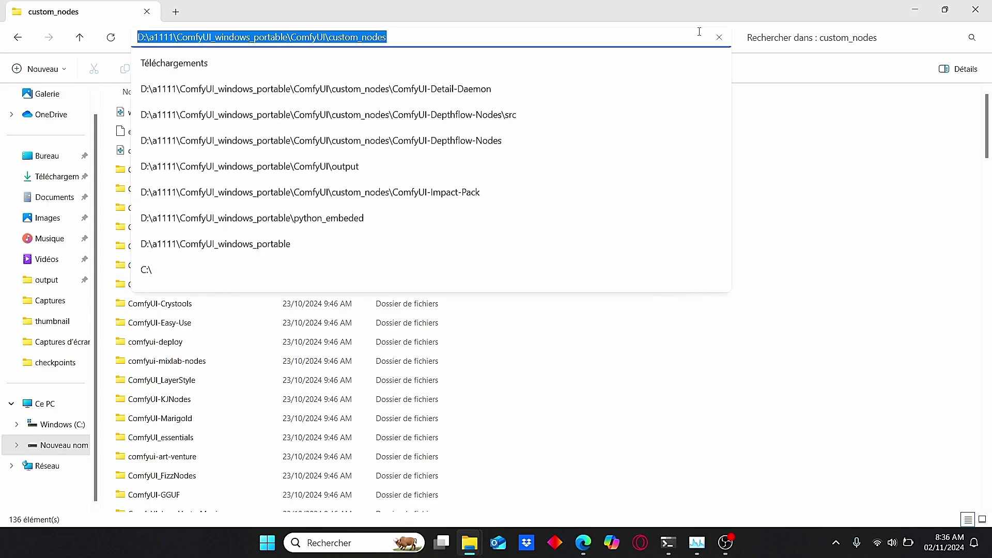
type("cmd")
key("Return")
Enter a git clone command with the copied ComfyUI-Detail-Daemon repository URL, and close the command prompt without running it
type("git ")
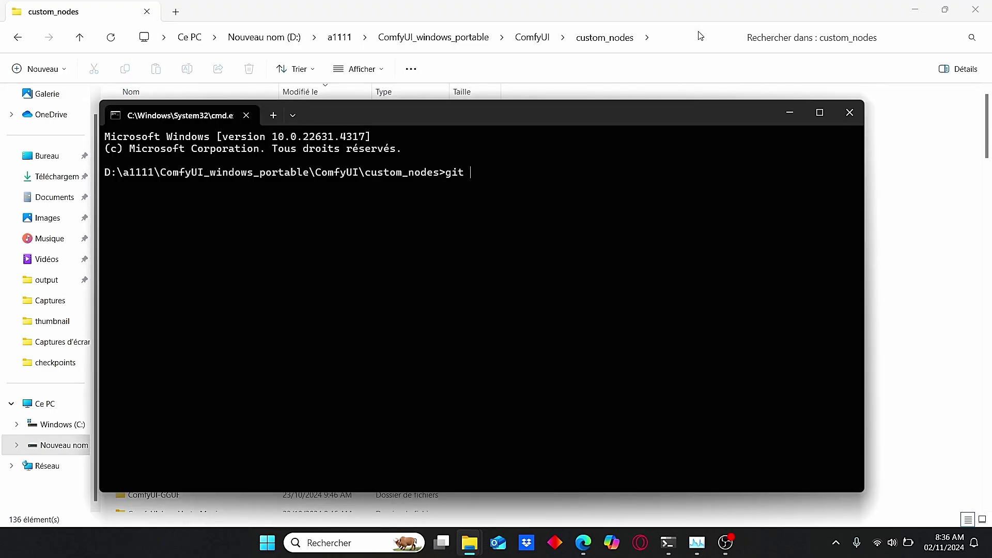
type("clone")
key("ctrl+v")
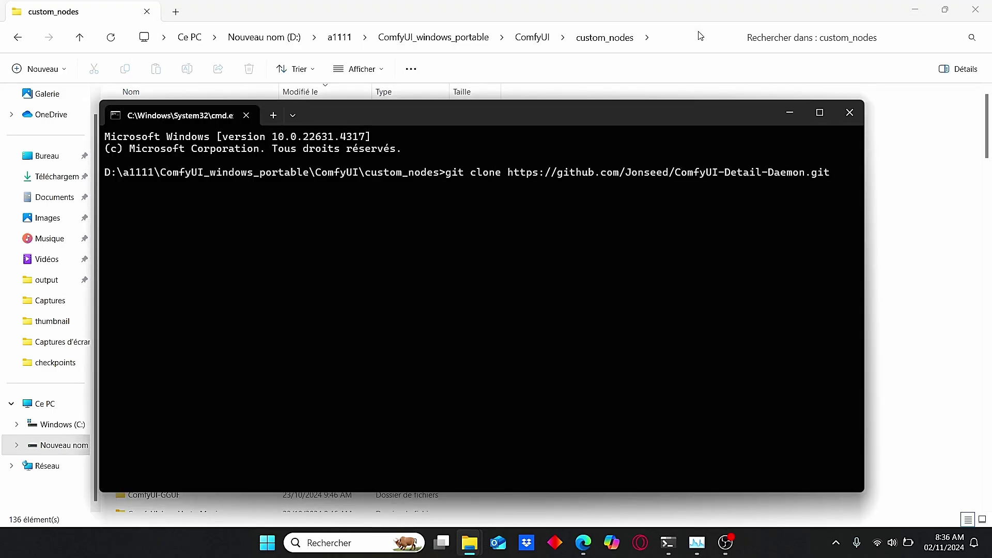
left_click(850, 112)
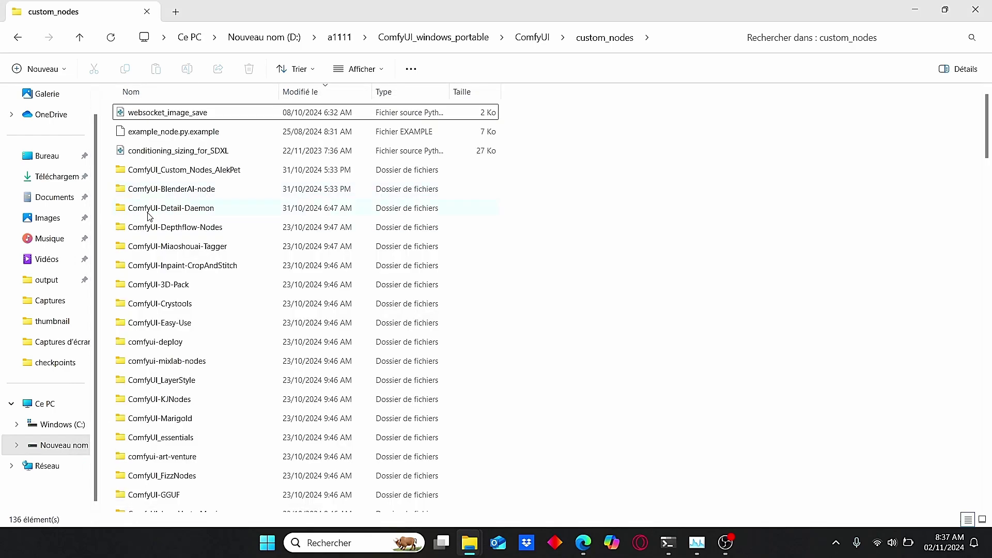
Open the ComfyUI-Detail-Daemon folder, start a command prompt (cmd) there and erase the partly entered command
double_click(188, 215)
left_click(686, 40)
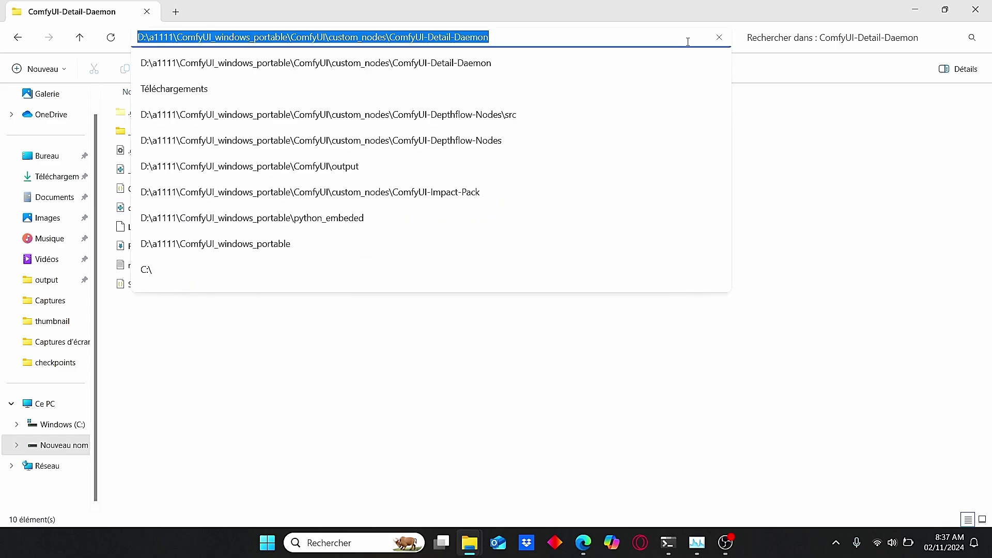
type("cmd")
key("Return")
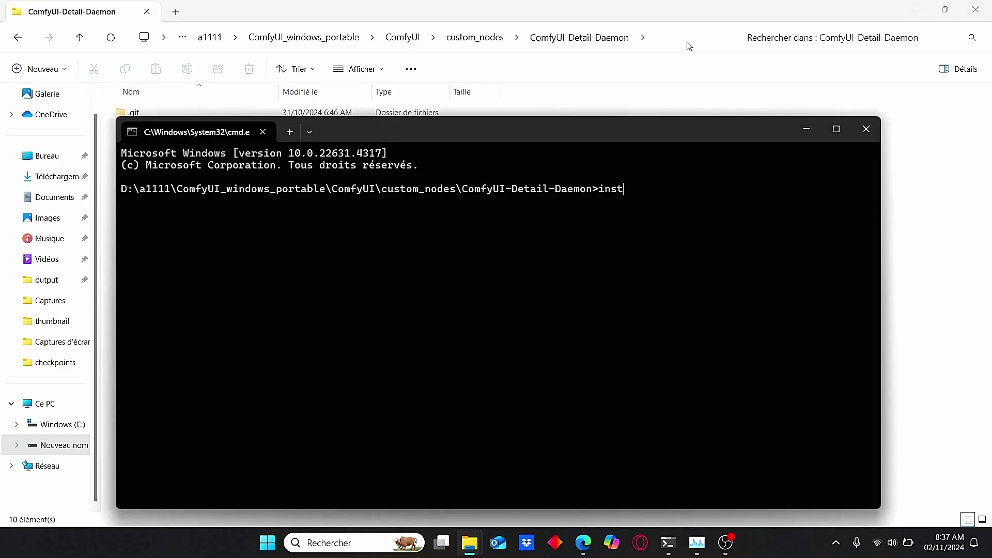
key("BackSpace")
key("BackSpace")
key("BackSpace")
key("BackSpace")
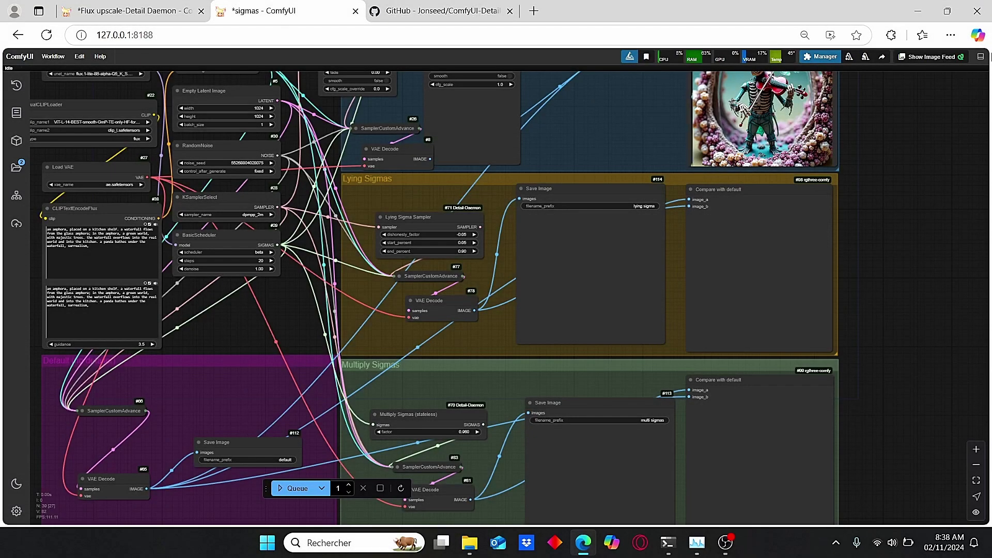
Open the ComfyUI Manager from the sigmas workflow
left_click(821, 57)
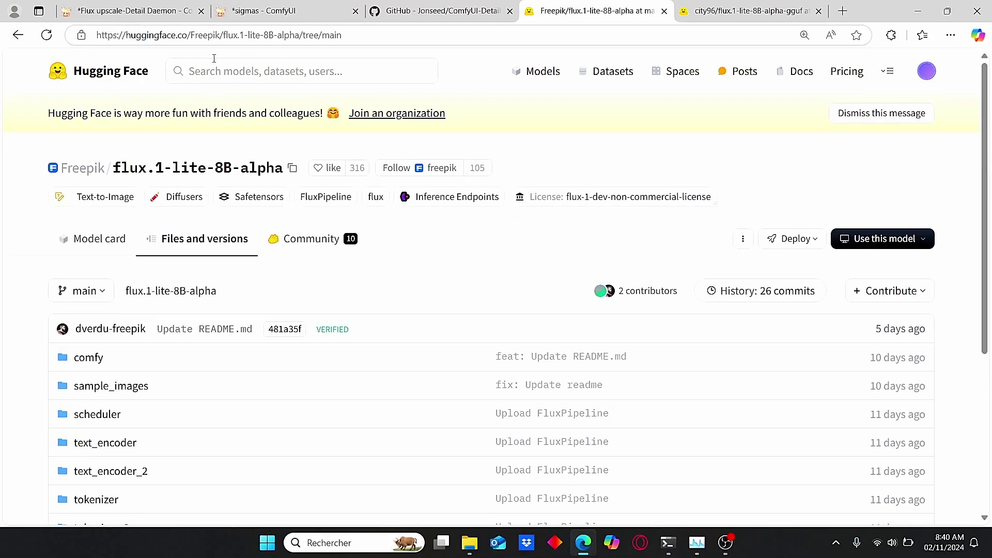
Examine the files of Freepik's flux.1-lite-8B-alpha model on Hugging Face, including flux.1-lite-8B-alpha.safetensors
scroll(399, 177, "down", 5)
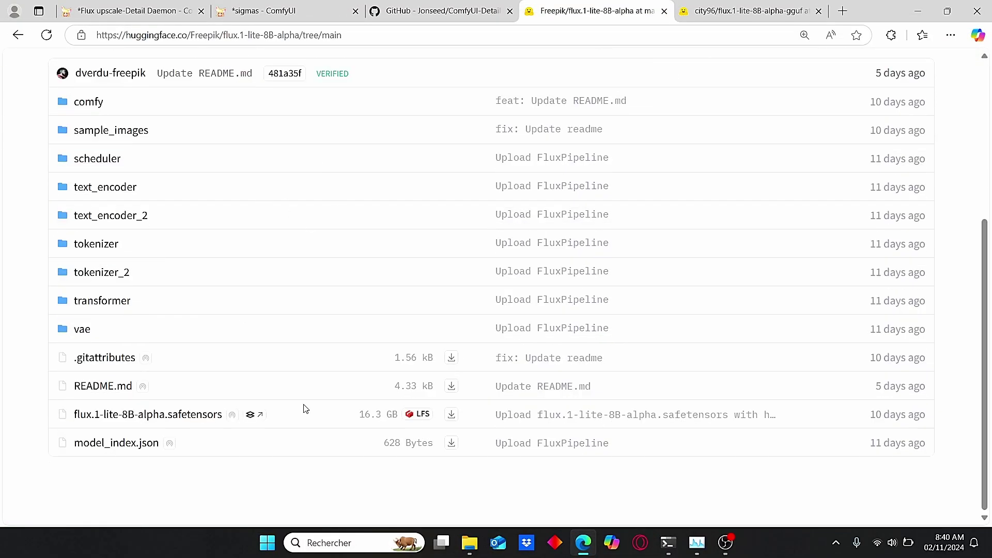
scroll(152, 373, "up", 5)
scroll(172, 269, "down", 5)
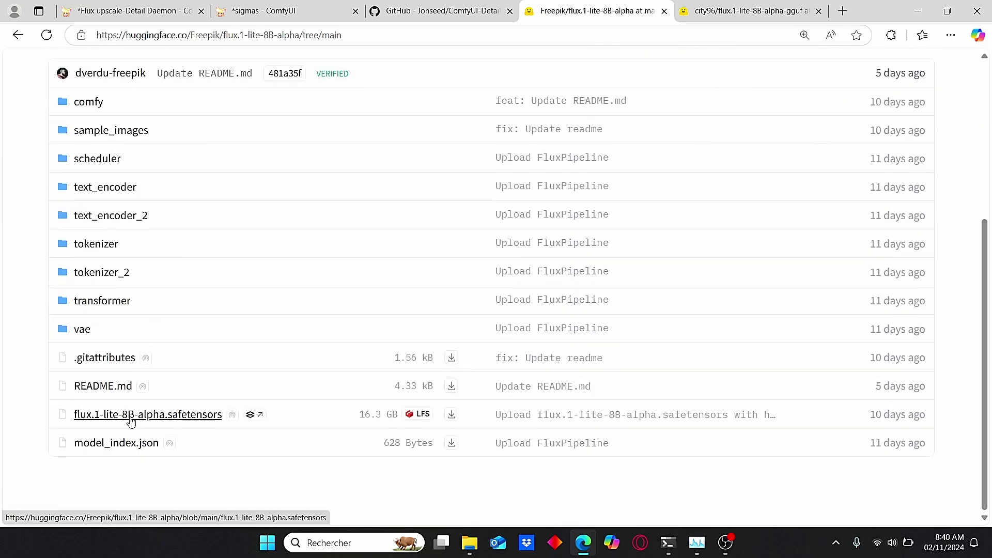
scroll(749, 85, "up", 4)
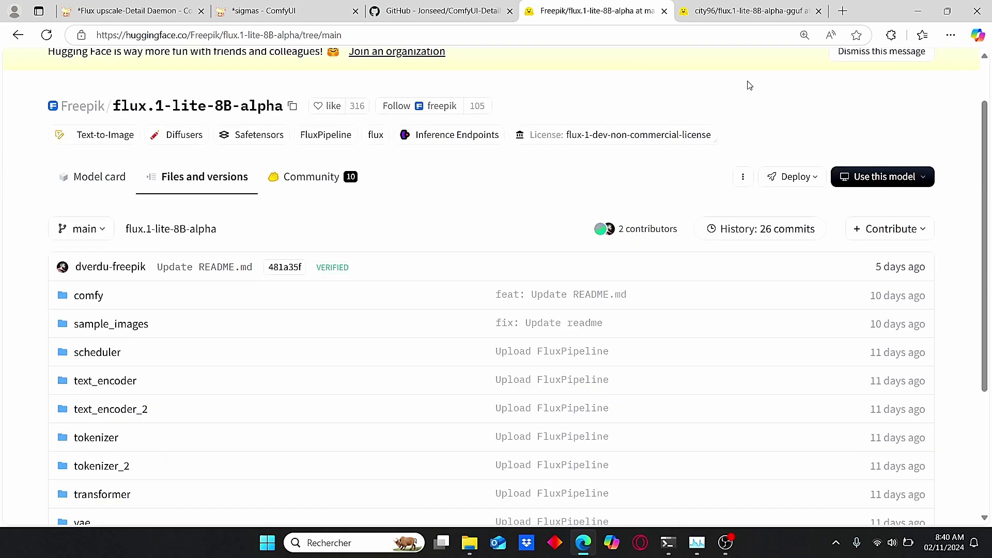
Examine the quantized model files in the flux.1-lite-8B-alpha-gguf repository and return to the Freepik model page
left_click(750, 9)
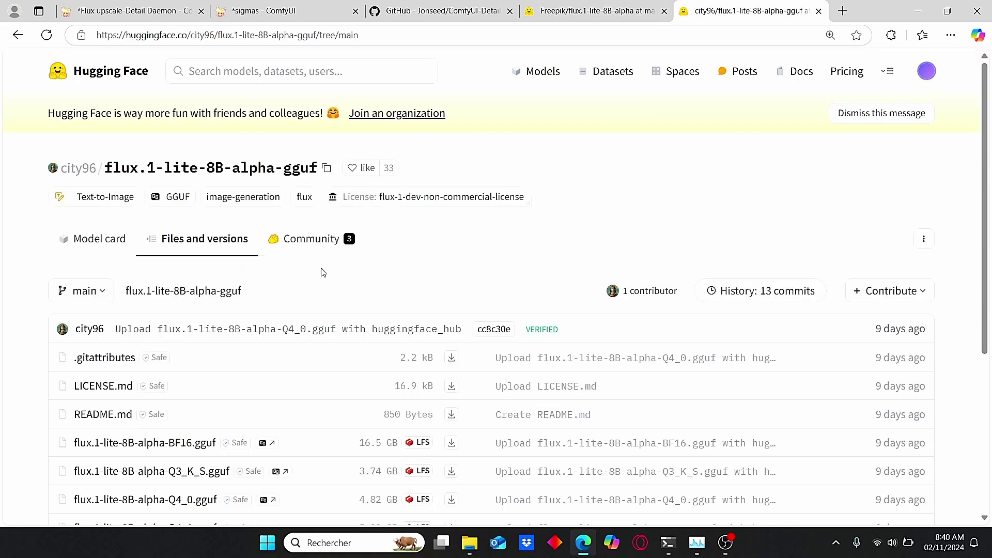
scroll(324, 270, "down", 3)
scroll(324, 271, "down", 2)
scroll(323, 266, "up", 5)
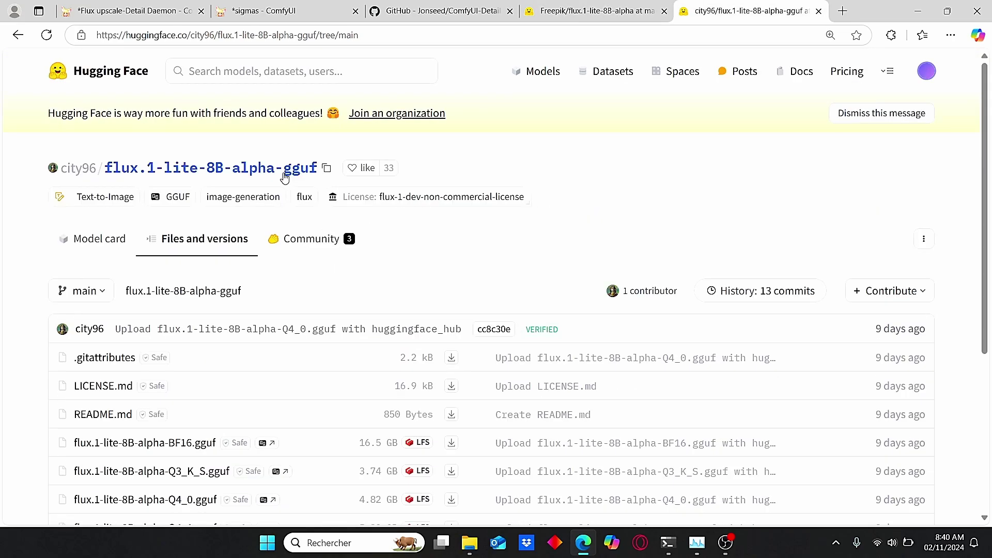
scroll(305, 170, "down", 2)
scroll(347, 237, "down", 3)
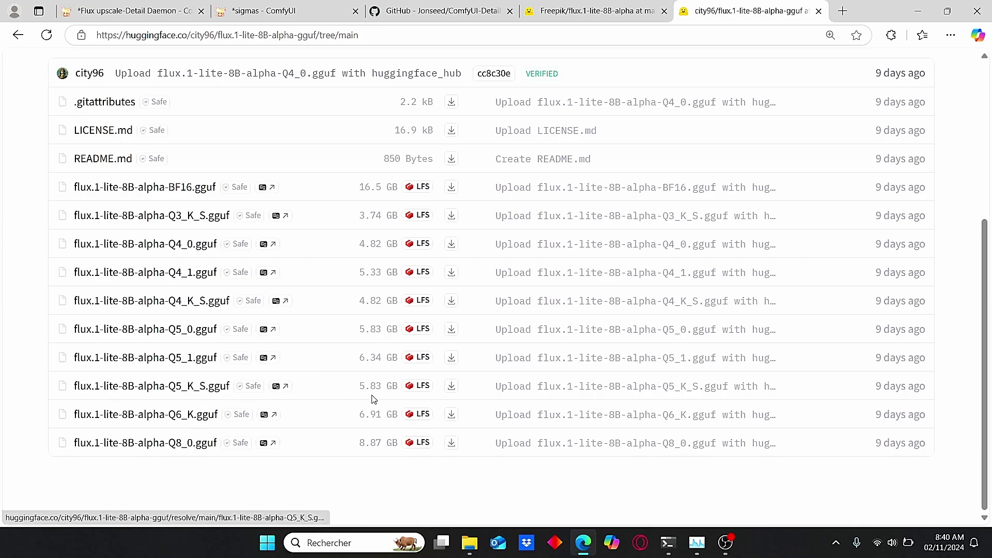
left_click(600, 11)
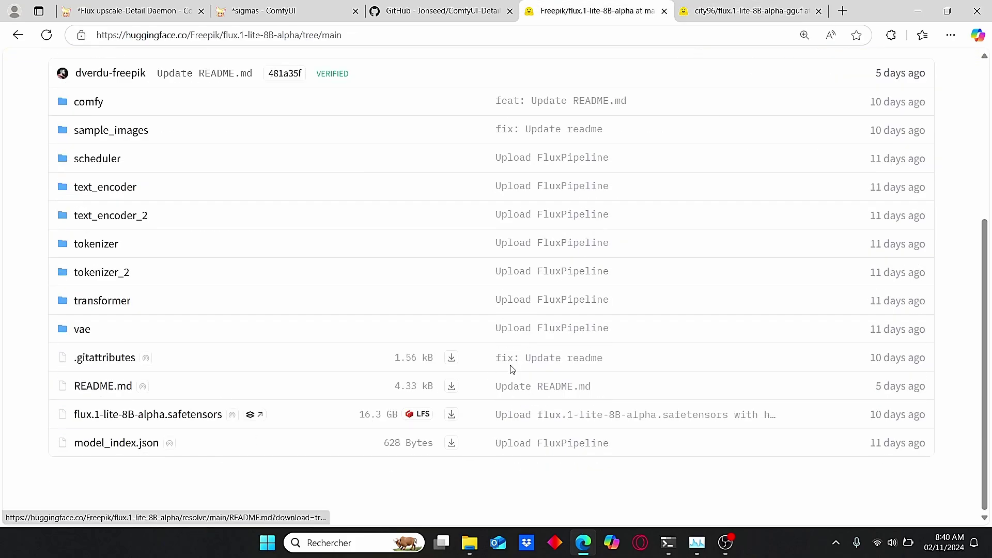
Switch to File Explorer, check the Flux model files in ComfyUI's models\unet folder and return to the models folder
key("alt+Tab")
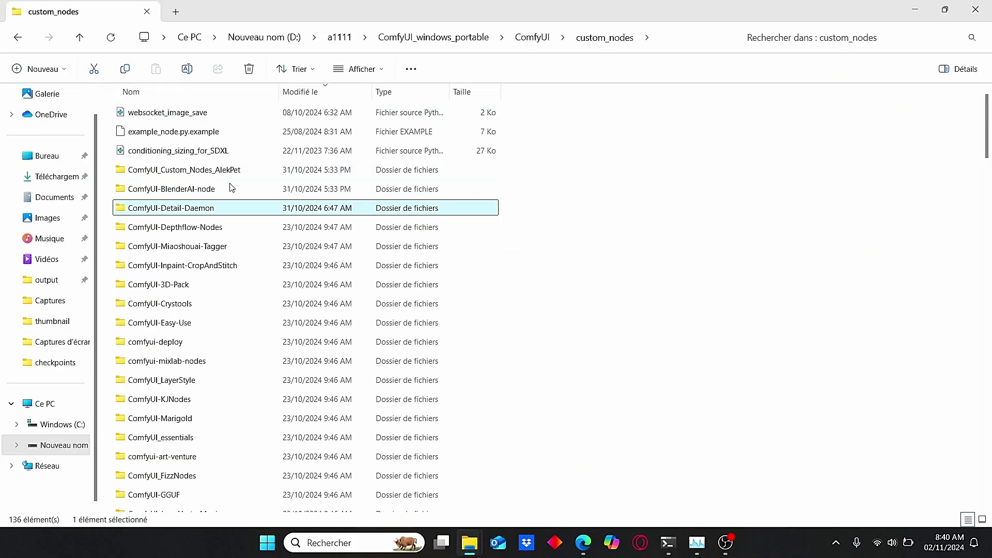
left_click(524, 37)
double_click(172, 347)
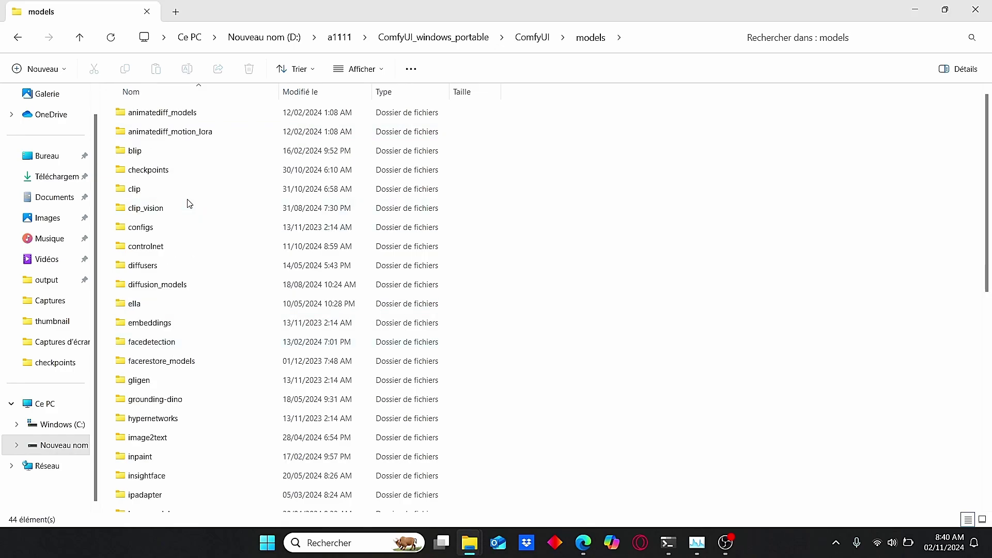
key("u")
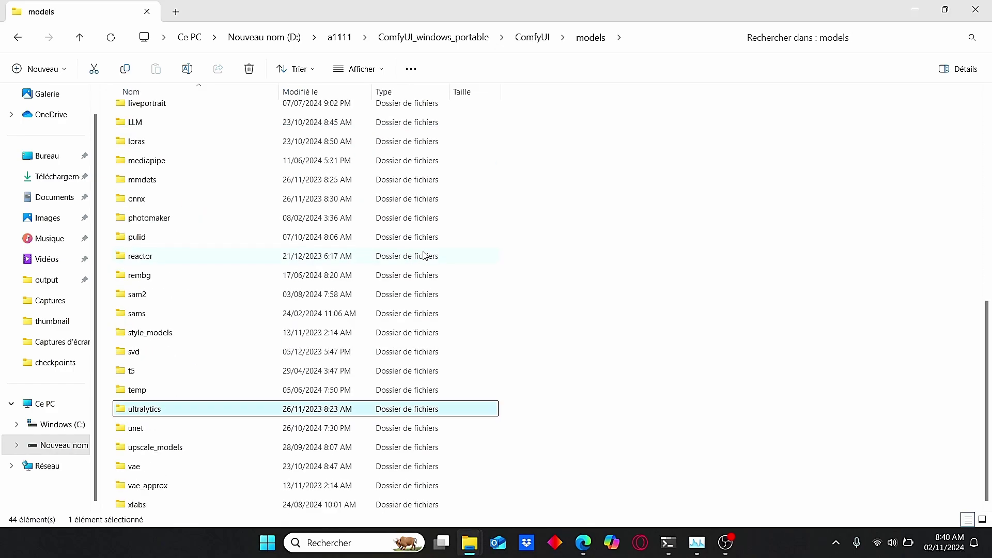
double_click(209, 433)
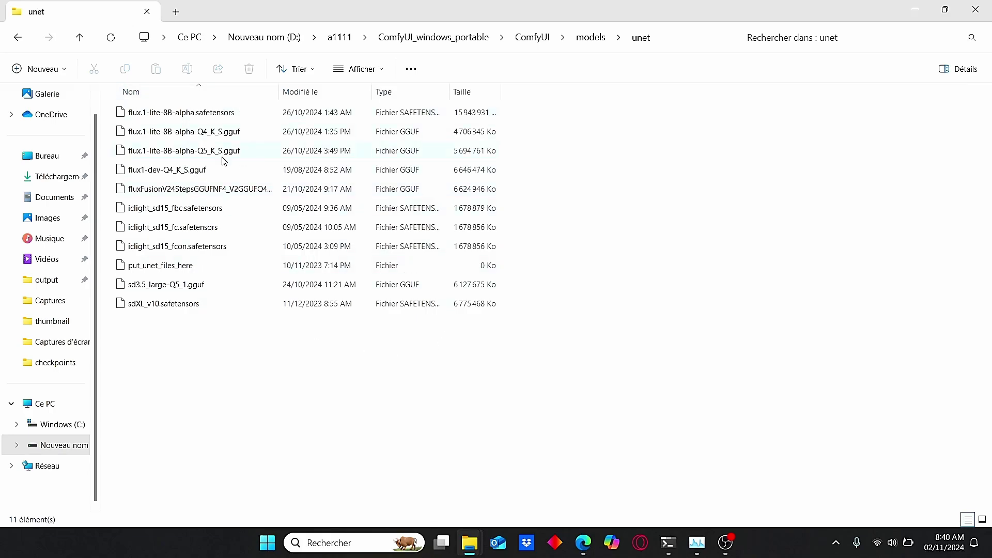
left_click(587, 39)
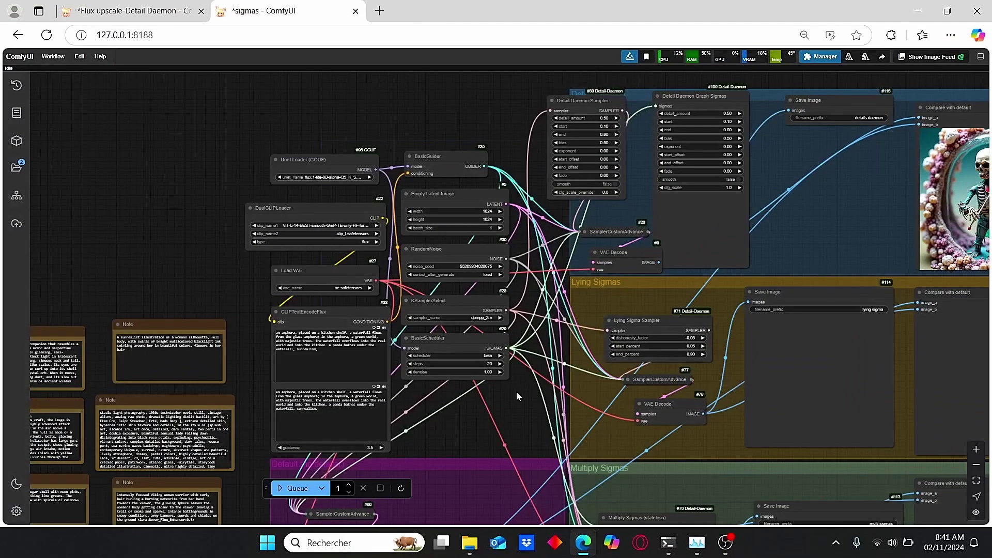
left_click_drag(520, 439, 414, 414)
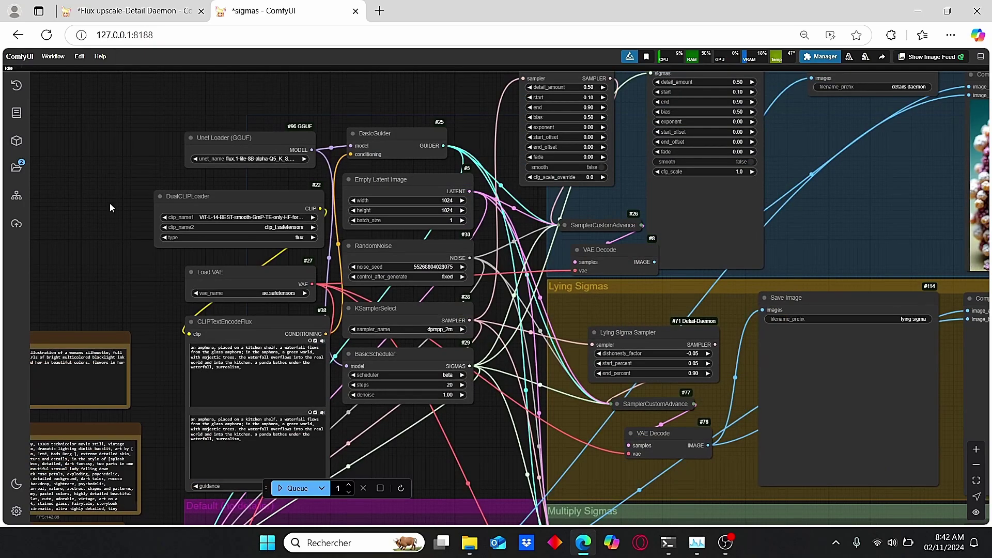
Check the model selection of the Unet Loader (GGUF) node and examine the Detail Daemon Sampler and Graph Sigmas nodes
left_click_drag(111, 205, 165, 197)
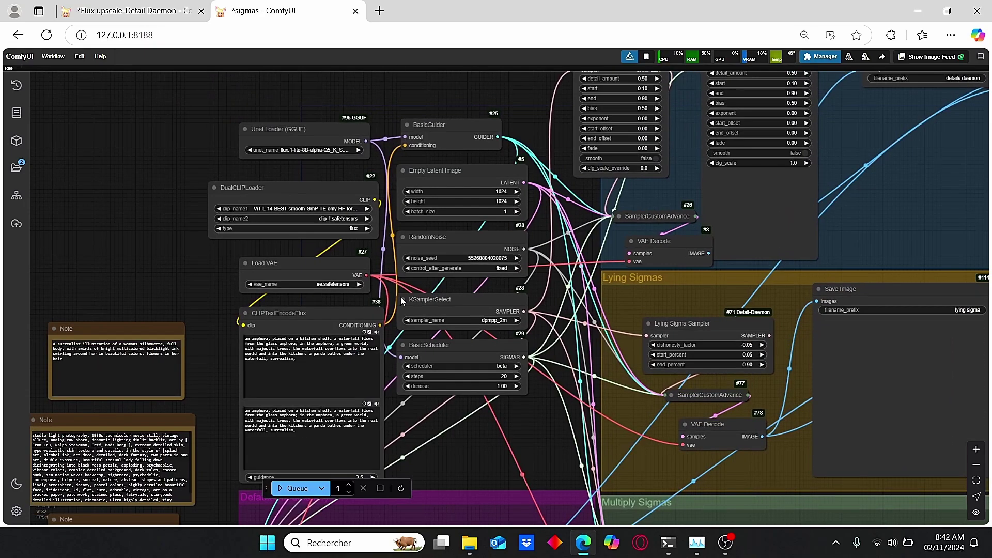
scroll(342, 208, "up", 2)
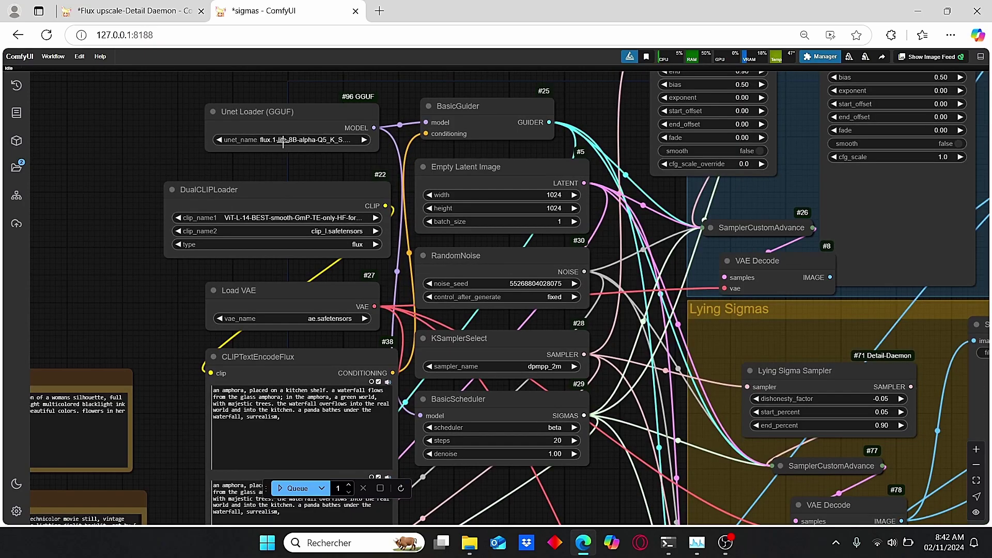
left_click(310, 142)
left_click(158, 176)
scroll(352, 179, "down", 4)
left_click_drag(523, 87, 297, 107)
left_click(372, 96)
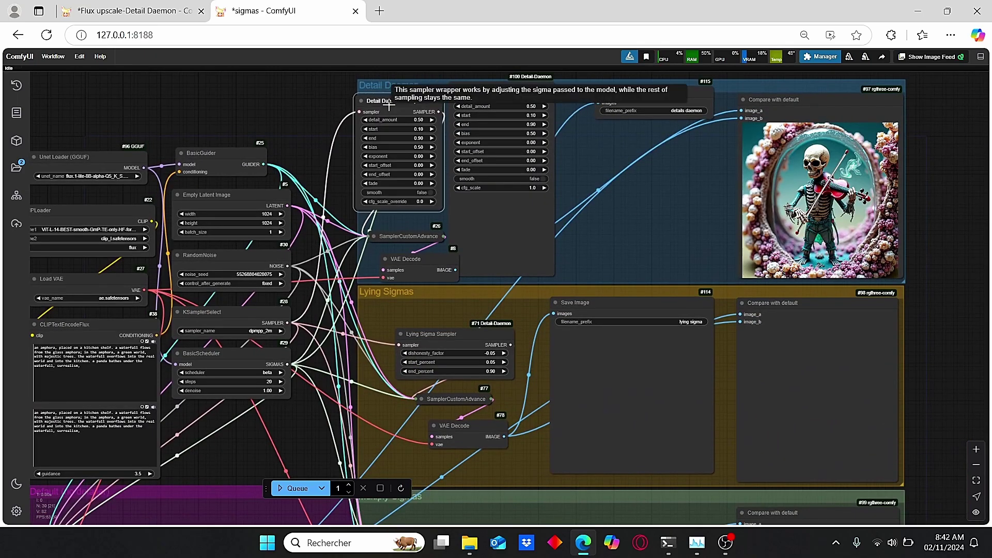
left_click_drag(313, 106, 288, 105)
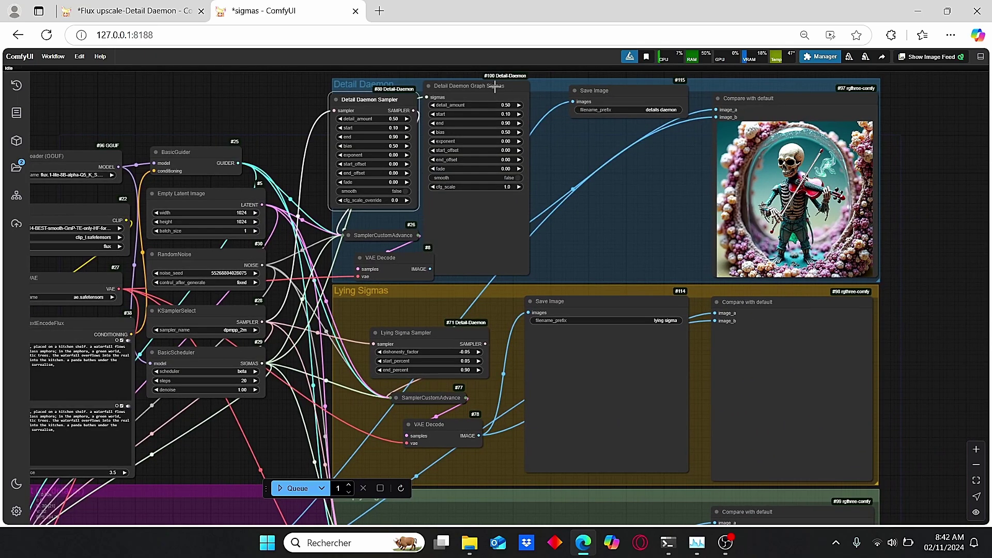
Examine the Default, Lying Sigmas and Multiply Sigmas groups and how their sampler, save and compare nodes are connected
left_click_drag(274, 419, 312, 226)
scroll(262, 241, "left", 3)
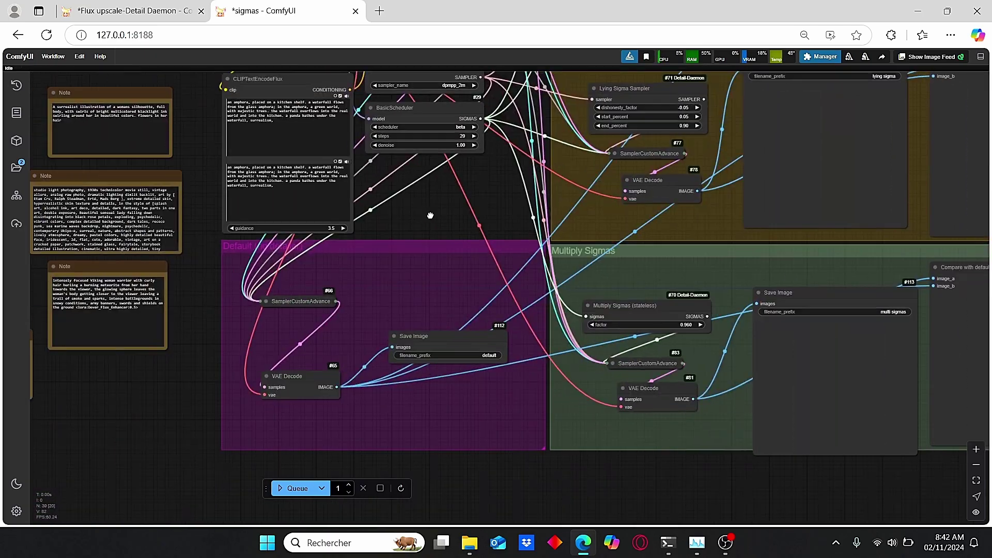
scroll(346, 222, "up", 4)
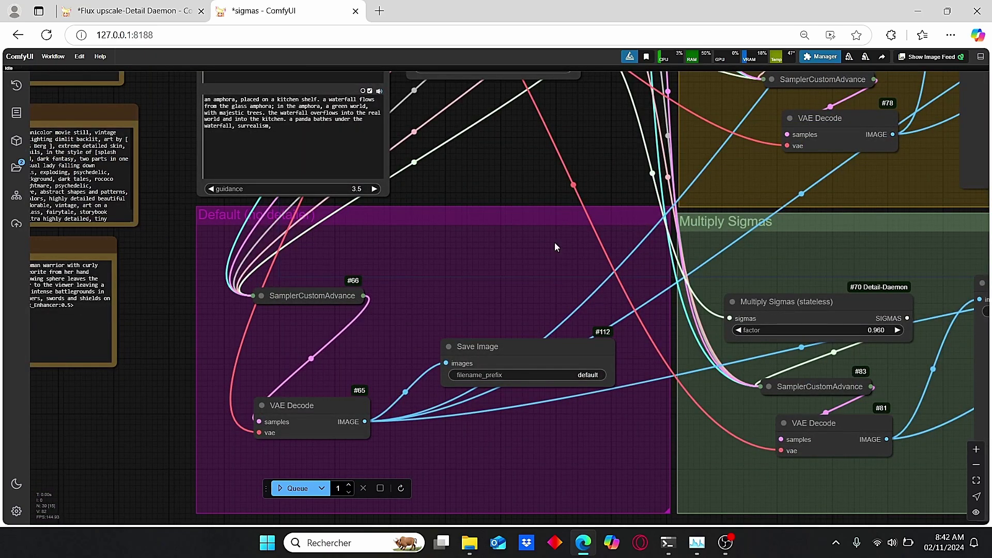
scroll(554, 243, "down", 4)
scroll(389, 407, "up", 2)
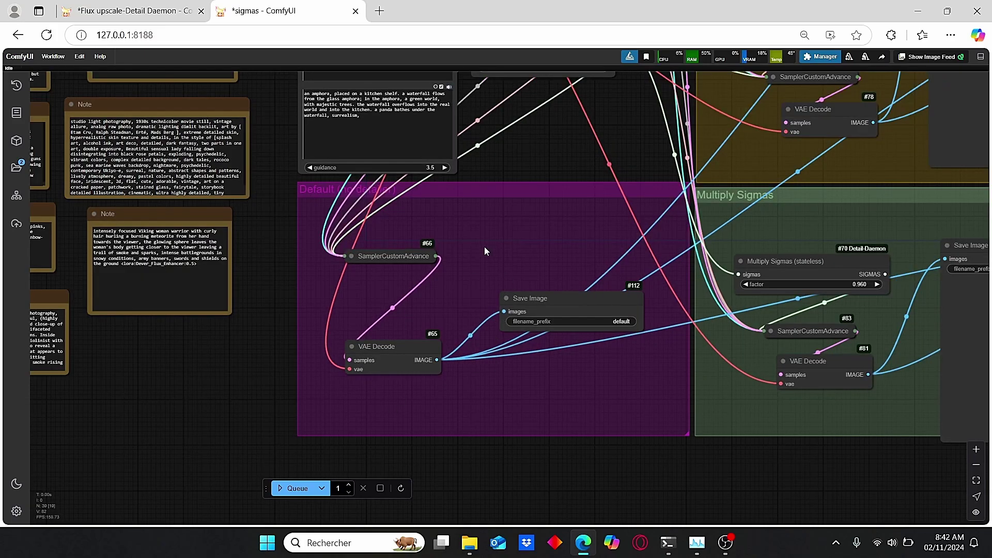
left_click_drag(548, 151, 370, 246)
scroll(414, 255, "down", 3)
left_click_drag(430, 251, 290, 271)
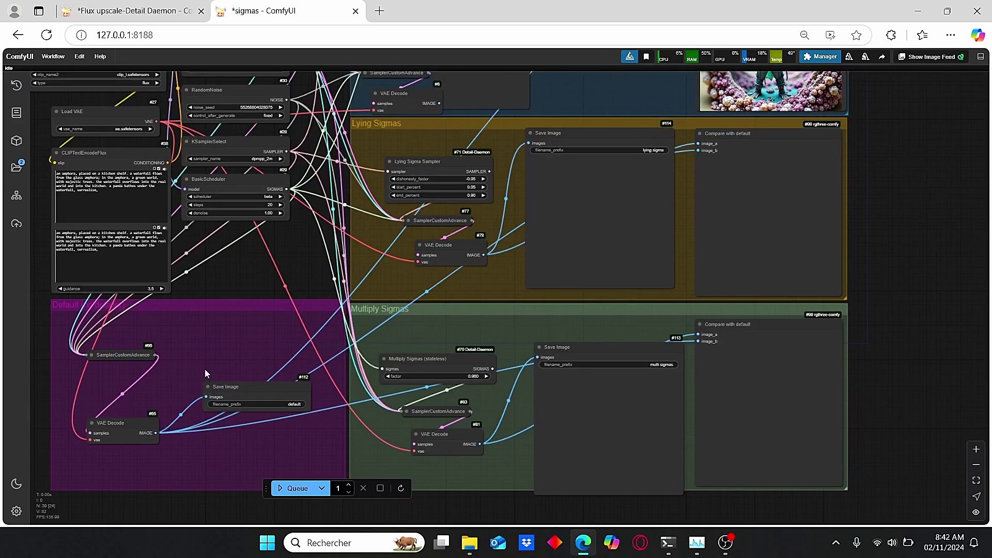
left_click_drag(405, 208, 268, 261)
scroll(267, 261, "up", 3)
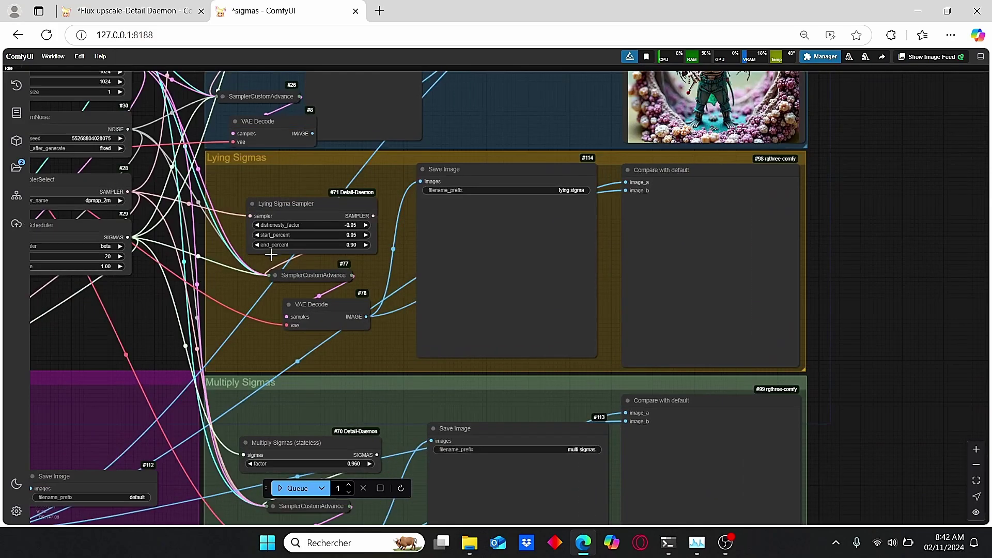
scroll(268, 261, "down", 5)
left_click_drag(209, 133, 172, 240)
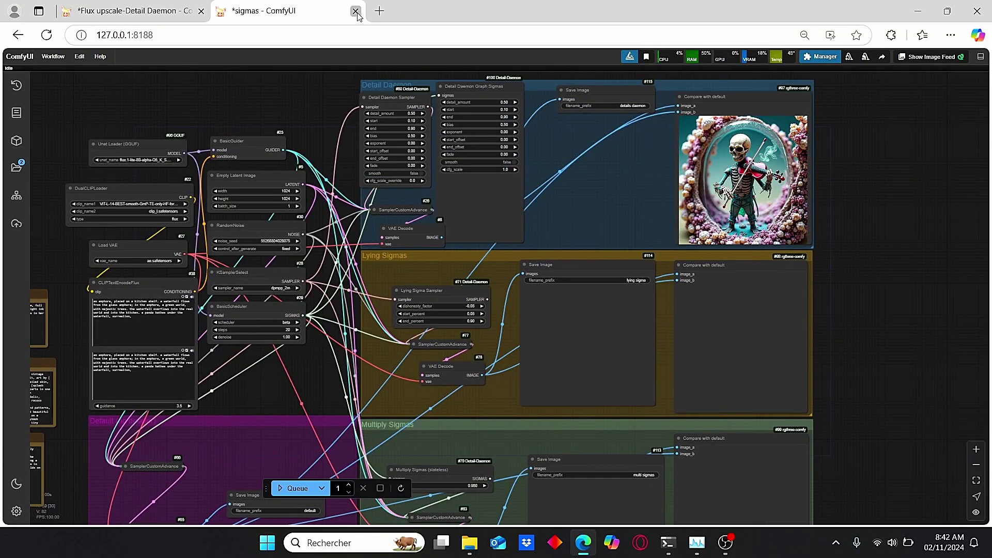
Close the sigmas workflow tab and look over the groups of the Flux upscale-Detail Daemon workflow
left_click(356, 11)
scroll(407, 199, "down", 3)
scroll(699, 126, "up", 3)
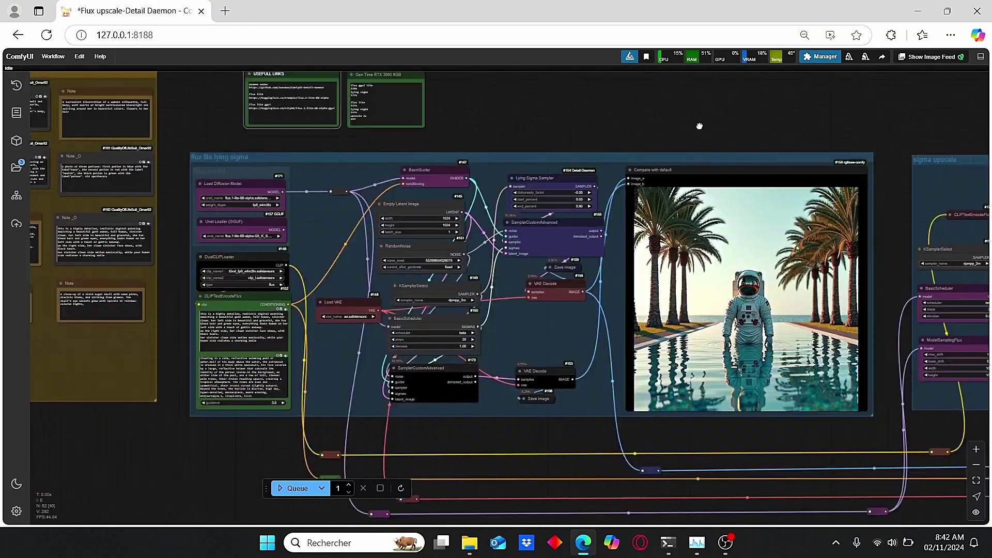
left_click_drag(699, 126, 689, 119)
scroll(678, 123, "down", 2)
scroll(607, 130, "up", 3)
scroll(511, 132, "down", 3)
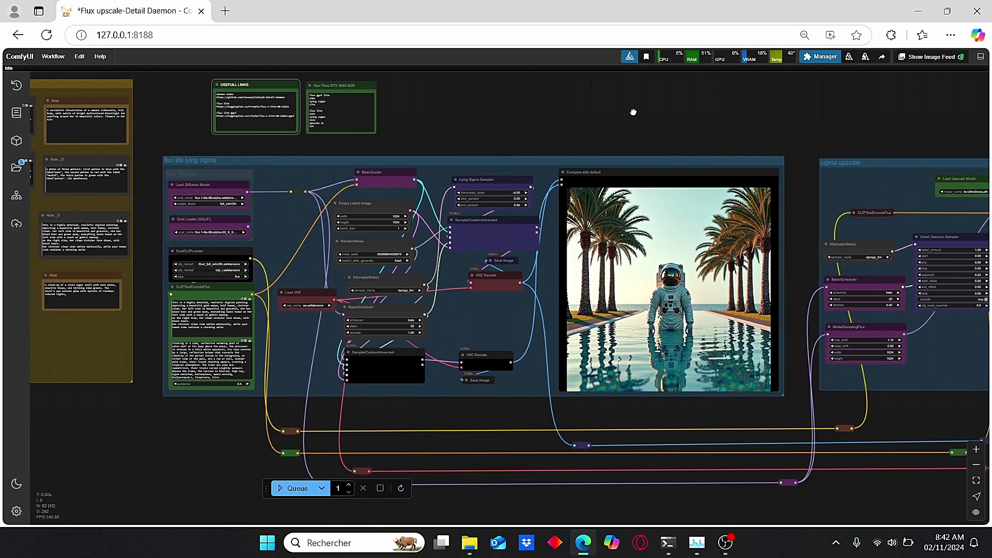
left_click_drag(634, 112, 530, 136)
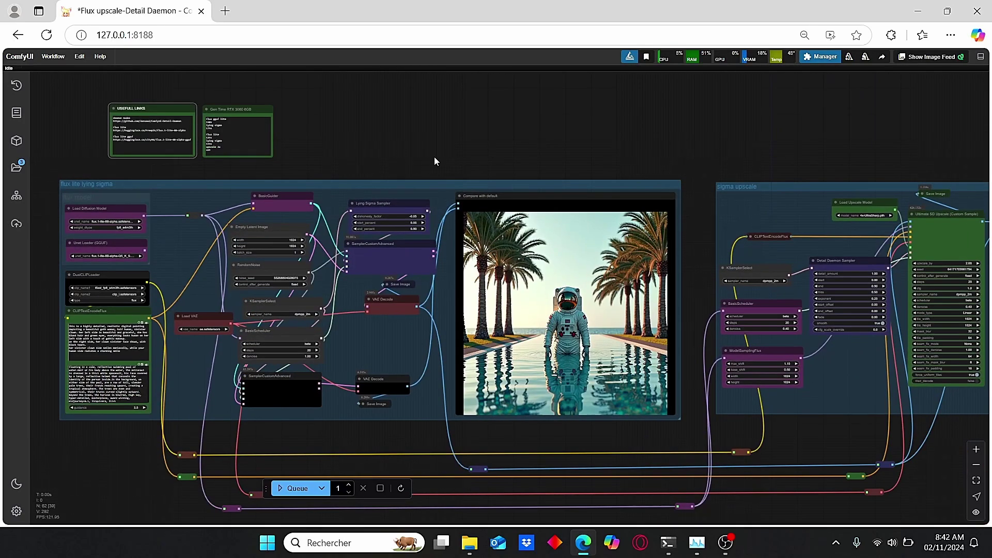
left_click_drag(363, 159, 576, 126)
left_click_drag(713, 105, 694, 138)
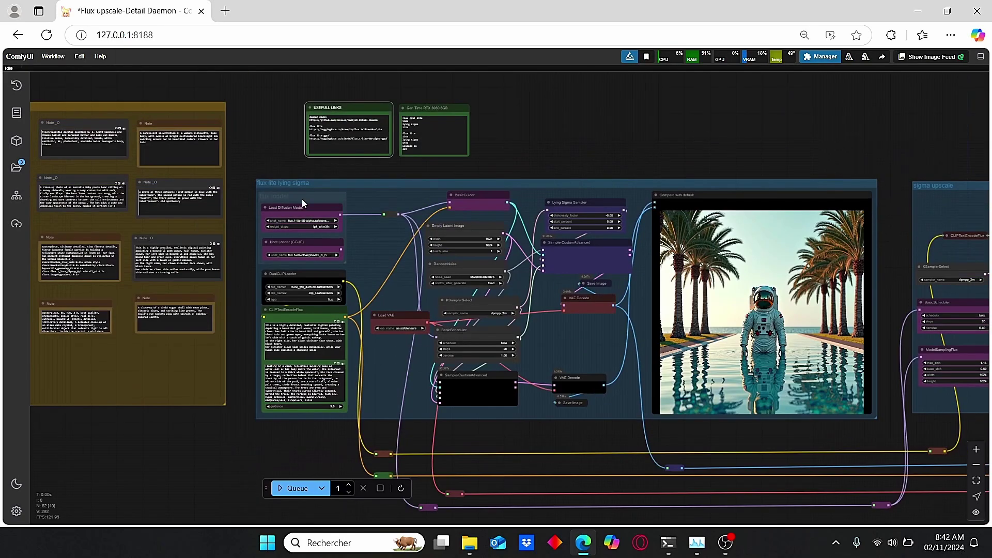
Examine the sample prompts in the notes of the prompt group
left_click_drag(247, 133, 661, 166)
scroll(175, 171, "up", 4)
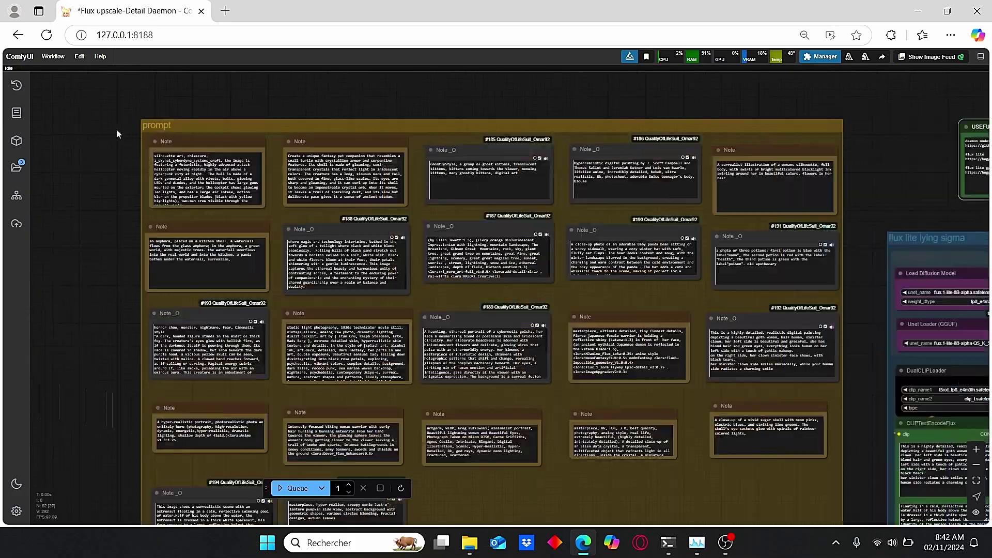
scroll(167, 236, "down", 5)
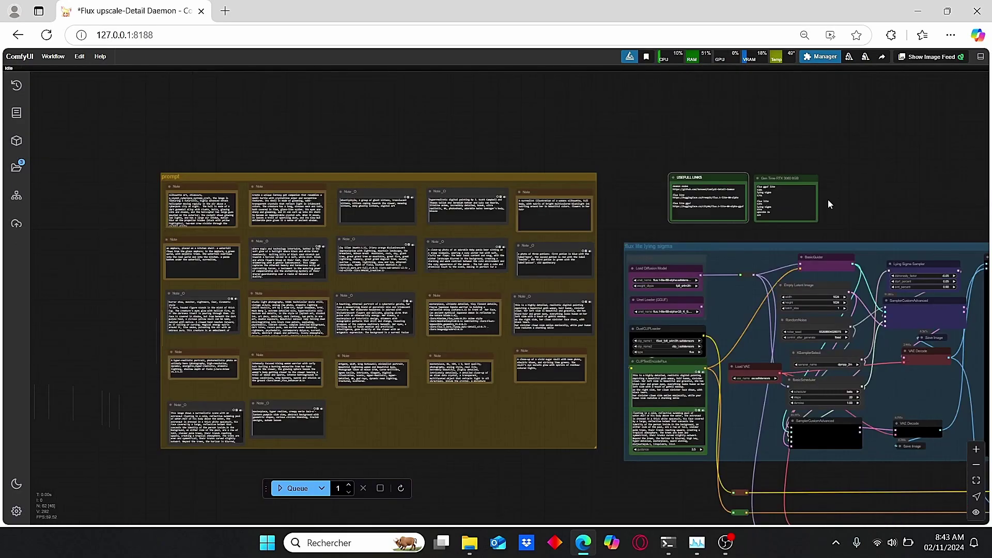
Examine the Load Diffusion Model and Unet Loader (GGUF) nodes and their link to the guider in the flux lite lying sigma group
left_click_drag(896, 202, 364, 192)
left_click_drag(305, 230, 456, 151)
scroll(456, 150, "up", 5)
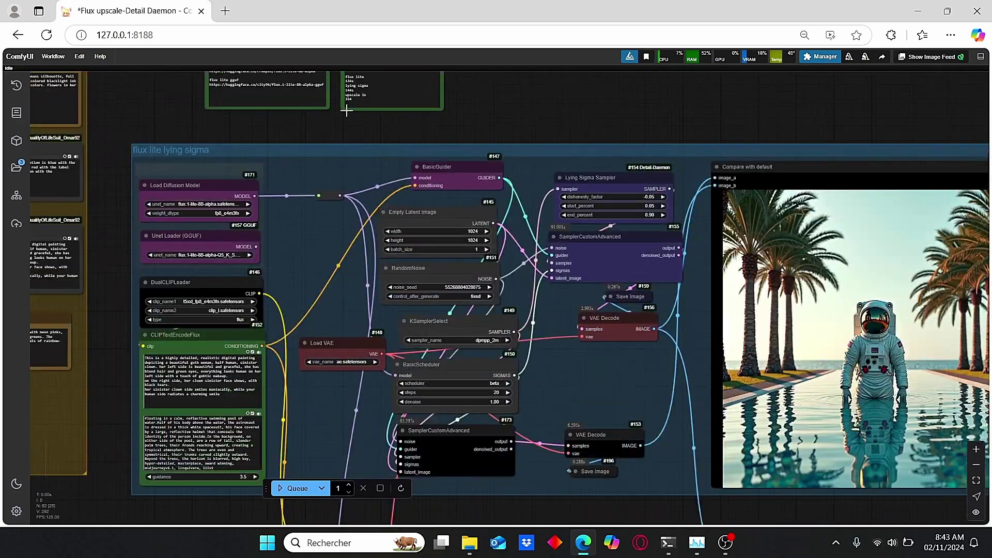
scroll(236, 147, "down", 2)
scroll(409, 127, "up", 4)
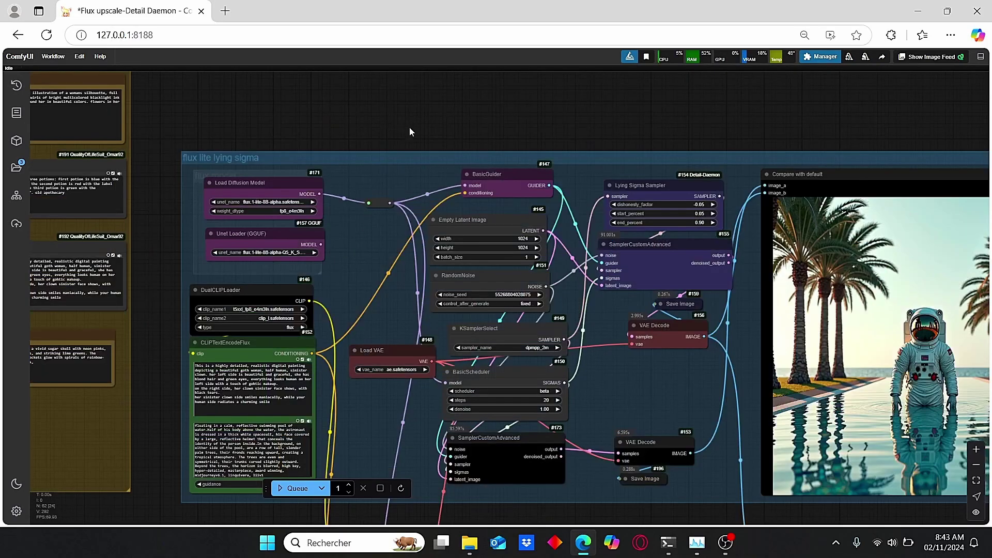
scroll(341, 129, "down", 2)
scroll(341, 133, "down", 1)
scroll(405, 135, "up", 4)
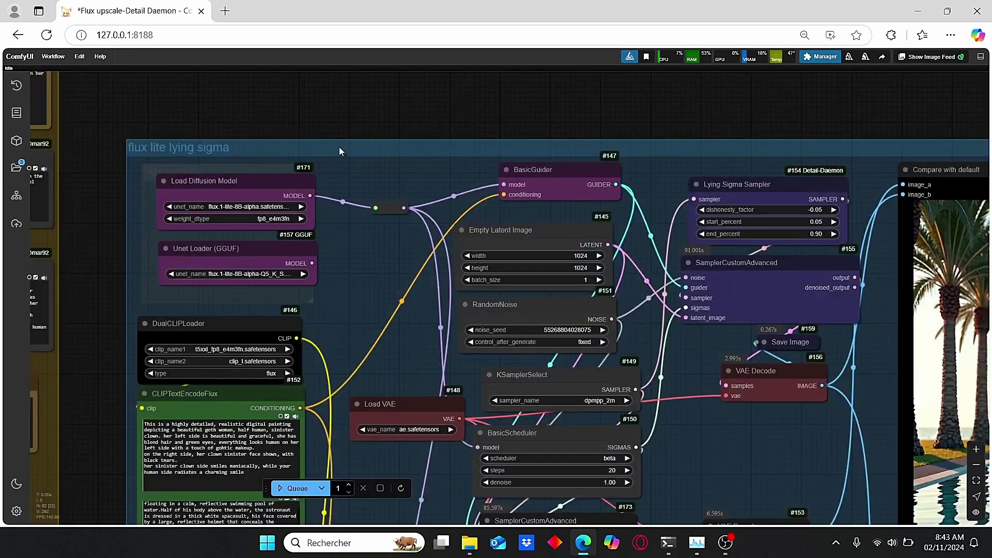
scroll(373, 117, "up", 2)
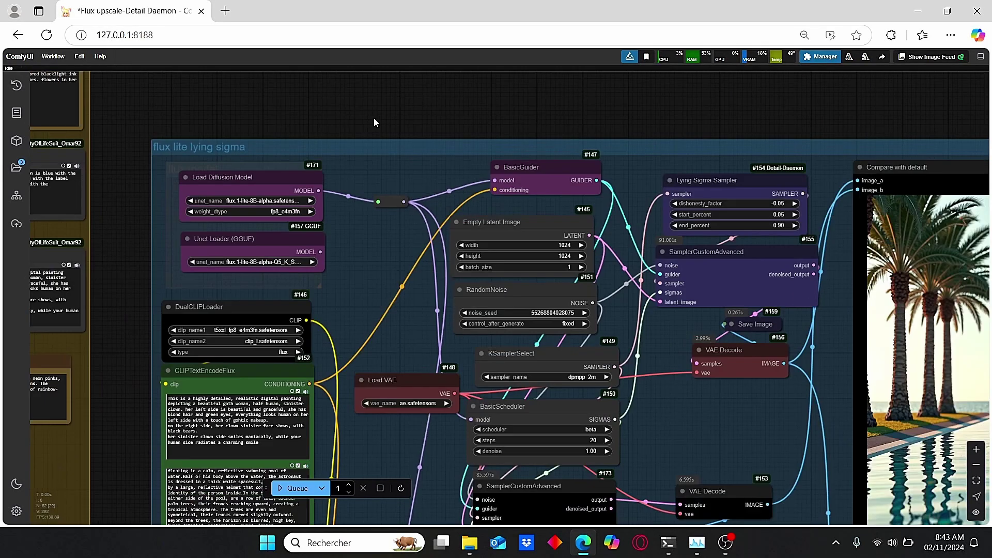
left_click_drag(335, 140, 327, 140)
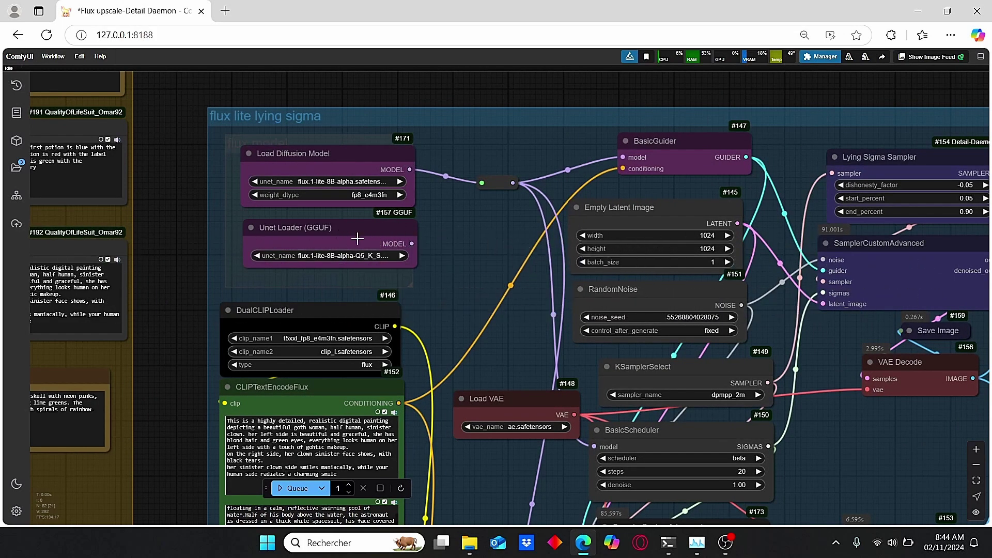
scroll(396, 239, "down", 2)
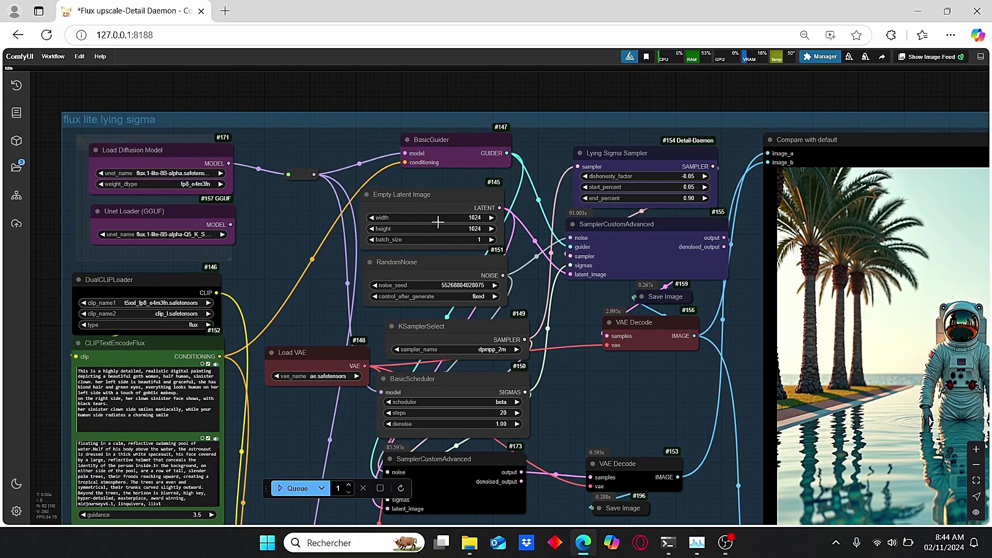
scroll(465, 243, "down", 2)
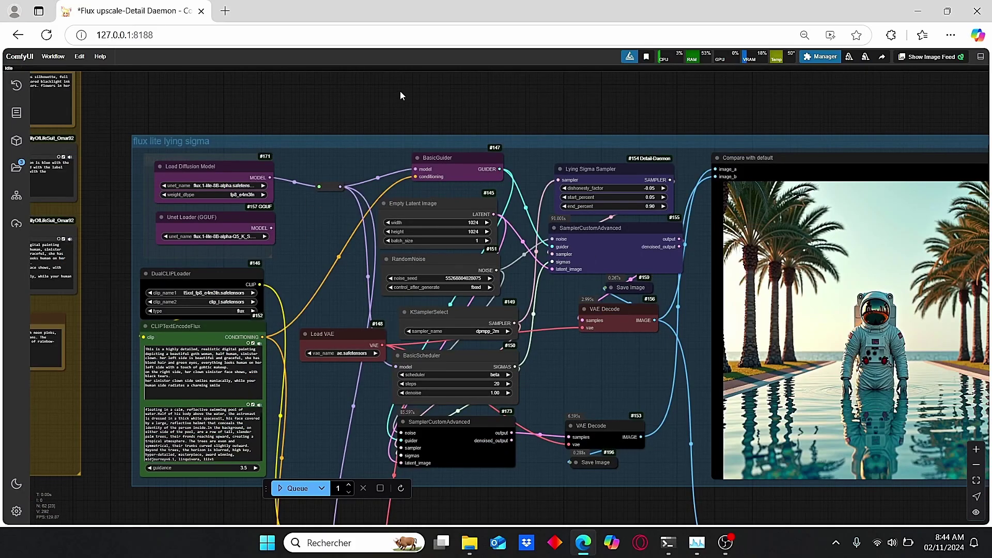
Examine the DualCLIPLoader and the prompts in the CLIPTextEncodeFlux node of the flux lite lying sigma group
left_click_drag(400, 91, 431, 71)
scroll(257, 240, "up", 3)
left_click_drag(100, 335, 154, 286)
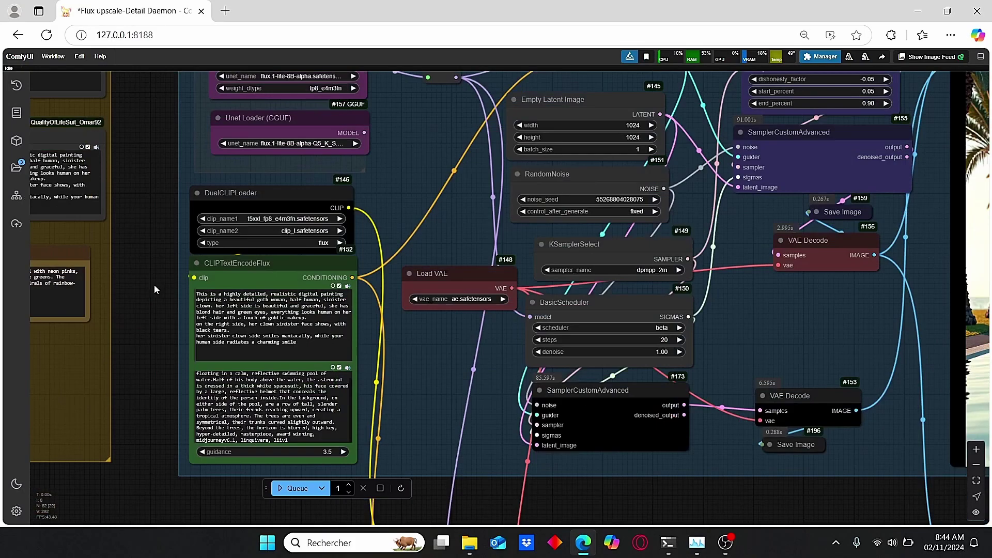
scroll(381, 220, "down", 3)
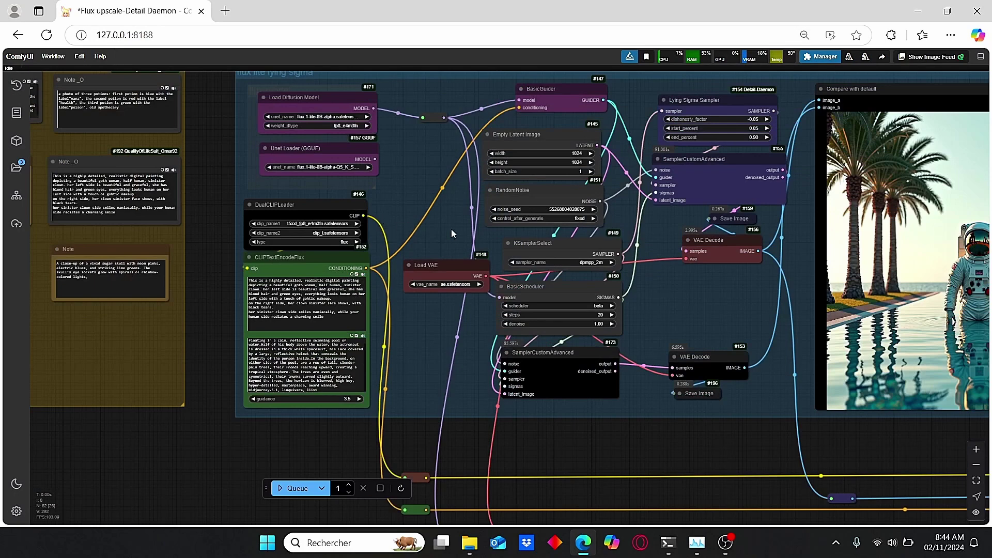
left_click_drag(451, 229, 379, 234)
left_click_drag(598, 314, 531, 340)
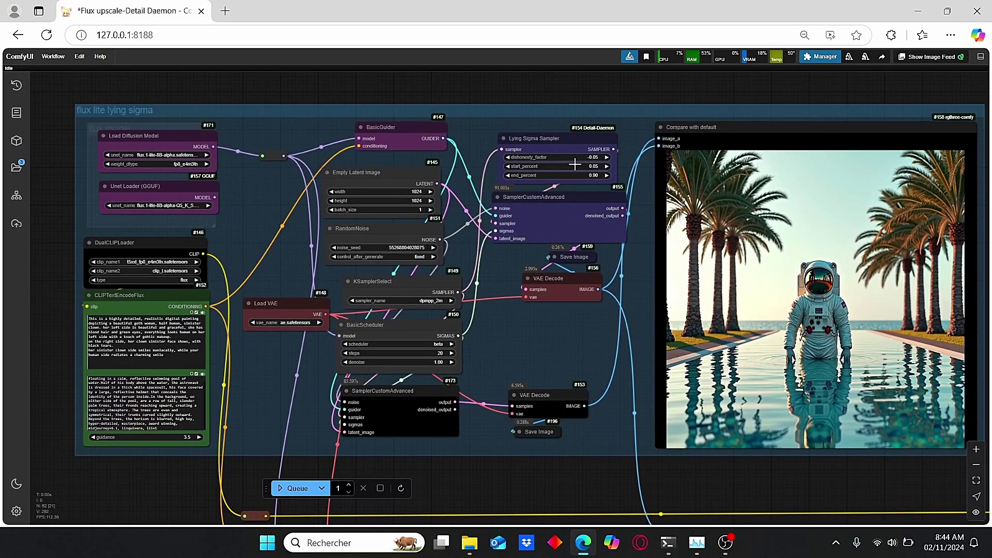
Examine the Lying Sigma Sampler's dishonesty_factor, start_percent and end_percent settings and its connected SamplerCustomAdvanced node
scroll(549, 173, "up", 4)
scroll(527, 225, "down", 3)
left_click_drag(542, 385, 473, 400)
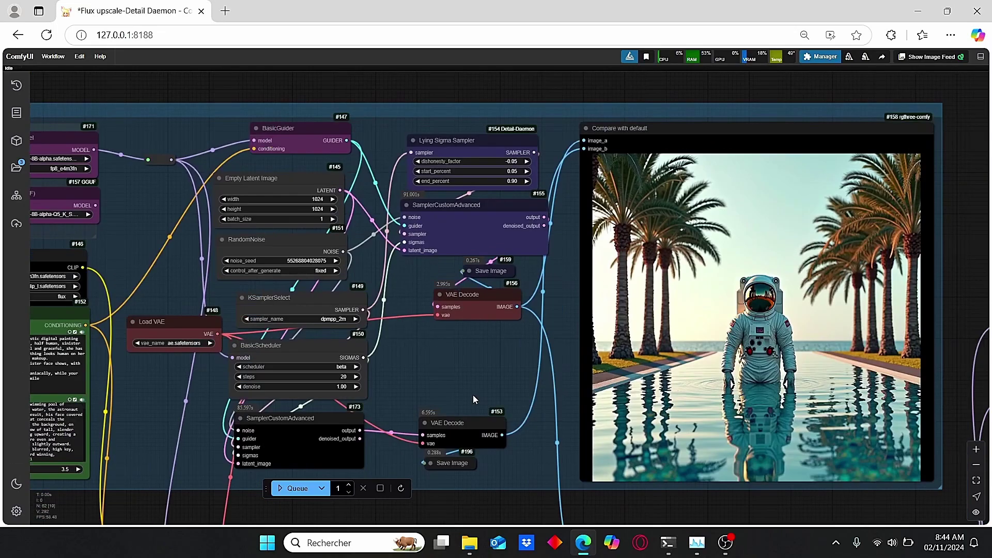
left_click_drag(460, 153, 458, 147)
scroll(484, 166, "up", 3)
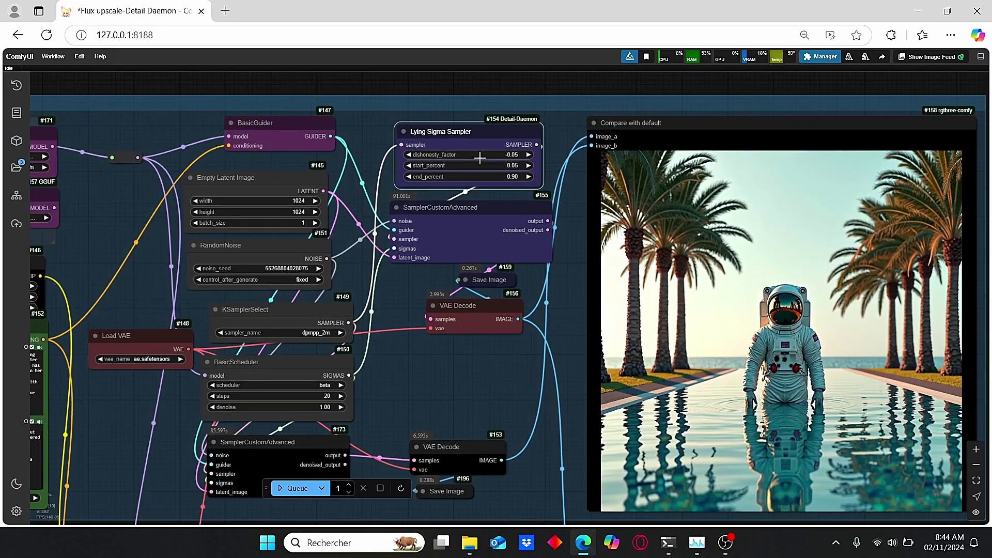
scroll(484, 166, "up", 5)
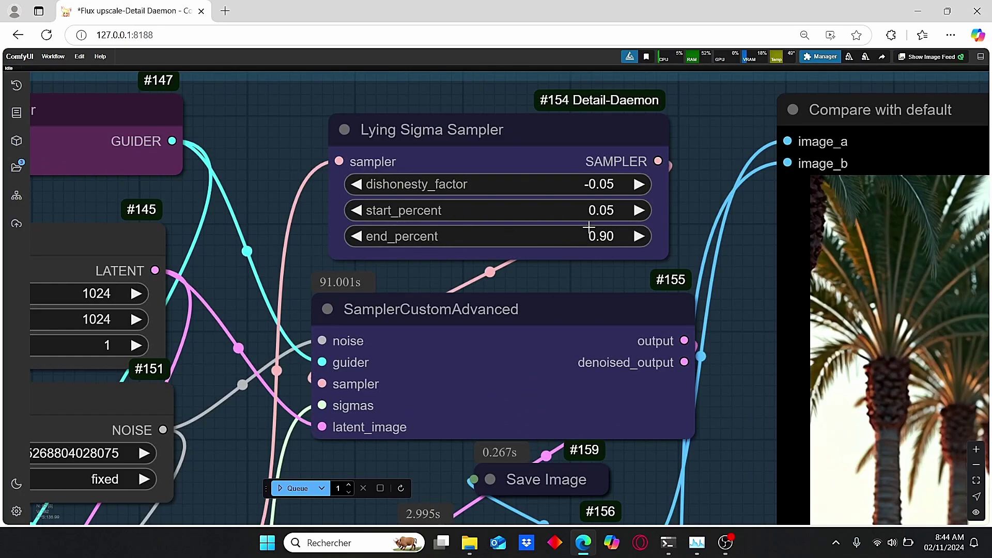
scroll(588, 228, "down", 3)
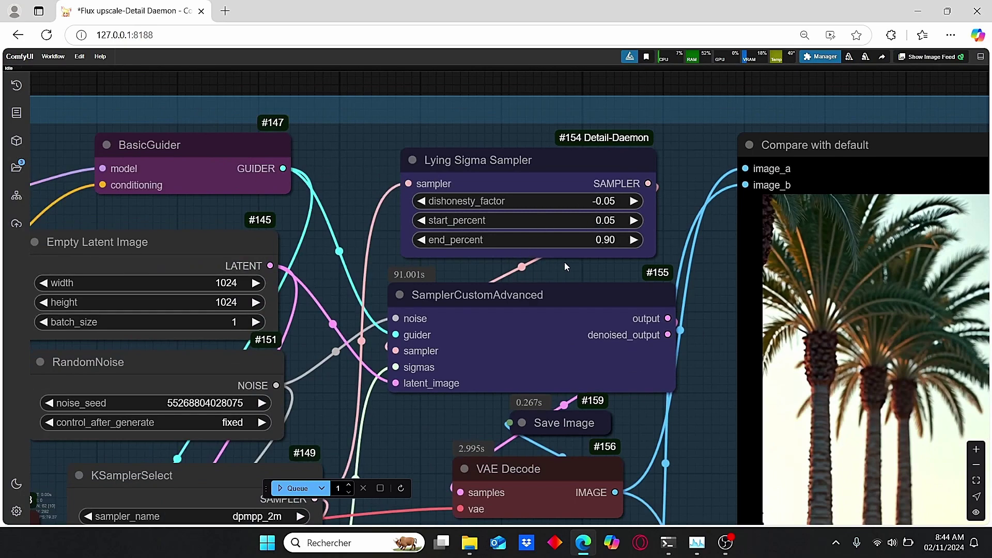
scroll(564, 262, "down", 6)
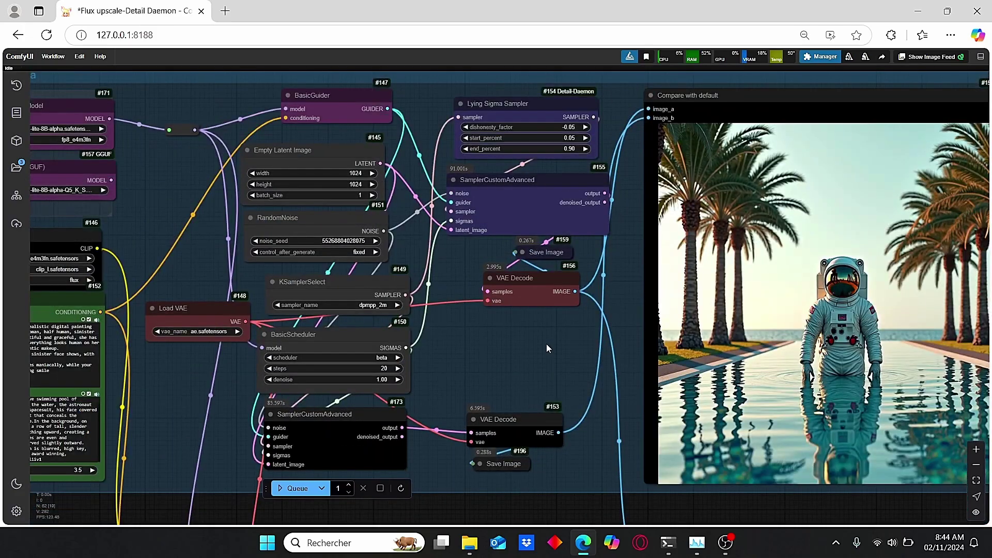
Move the Detail Daemon Sampler node in the sigma upscale group slightly closer to the Ultimate SD Upscale node
left_click_drag(547, 343, 305, 337)
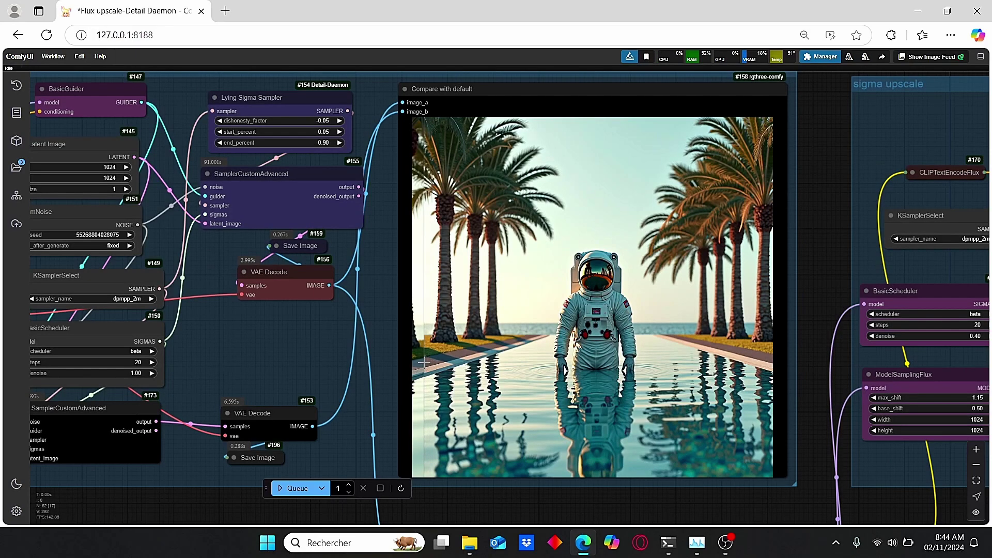
scroll(708, 450, "down", 2)
left_click_drag(732, 101, 520, 124)
scroll(586, 137, "down", 2)
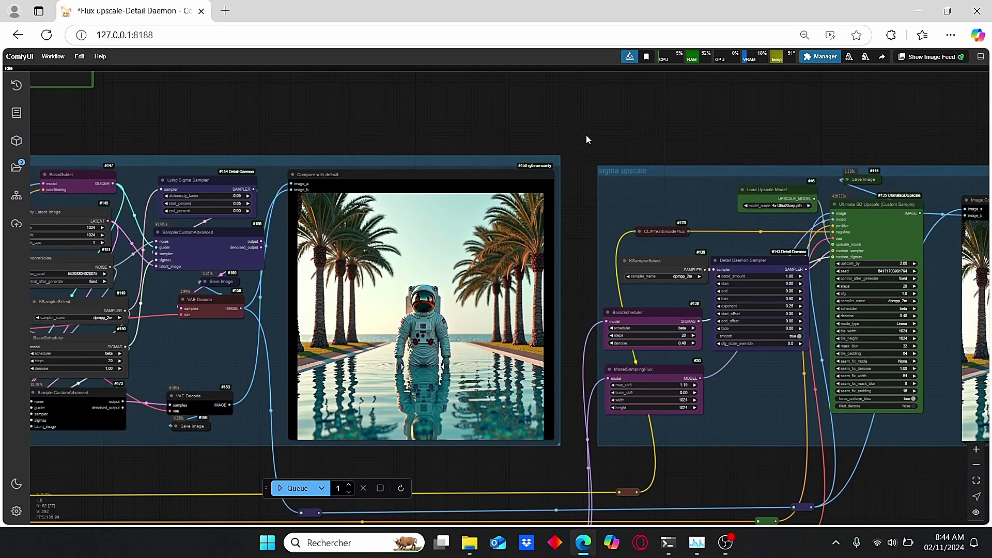
left_click_drag(586, 135, 527, 88)
left_click_drag(632, 97, 427, 108)
scroll(457, 120, "up", 3)
scroll(372, 268, "up", 3)
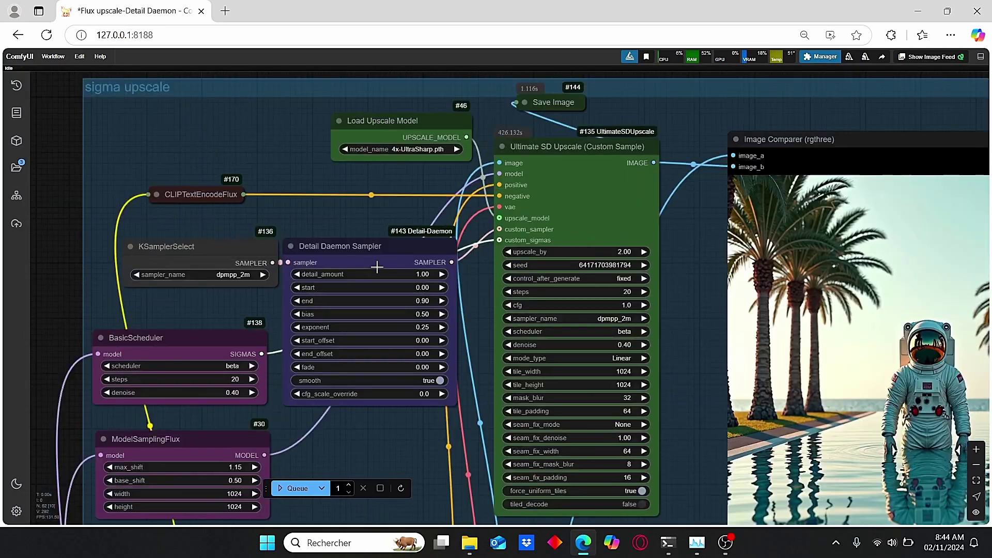
left_click(350, 253)
left_click_drag(350, 253, 366, 255)
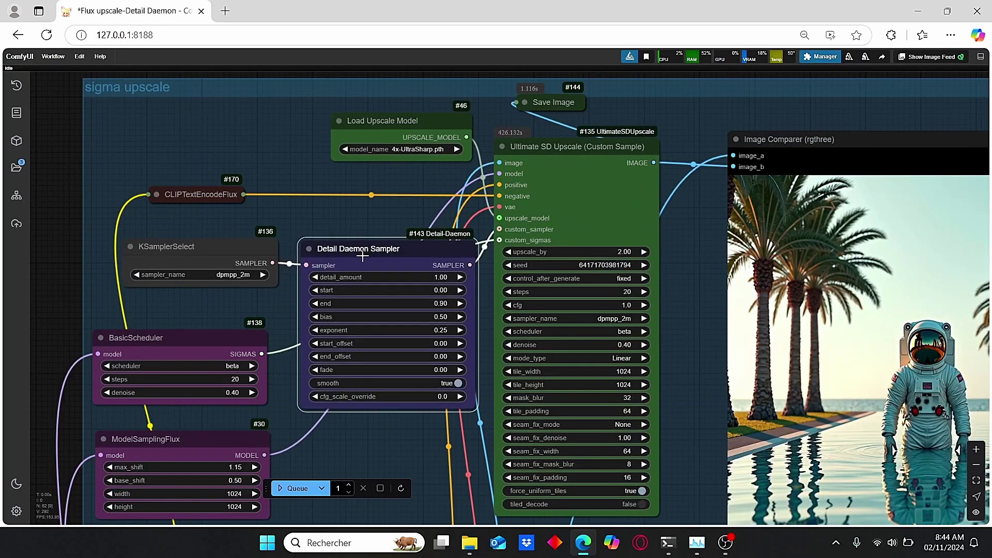
Examine the Detail Daemon Sampler's link to the Ultimate SD Upscale node and the image comparison in the sigma upscale group
scroll(356, 227, "down", 3)
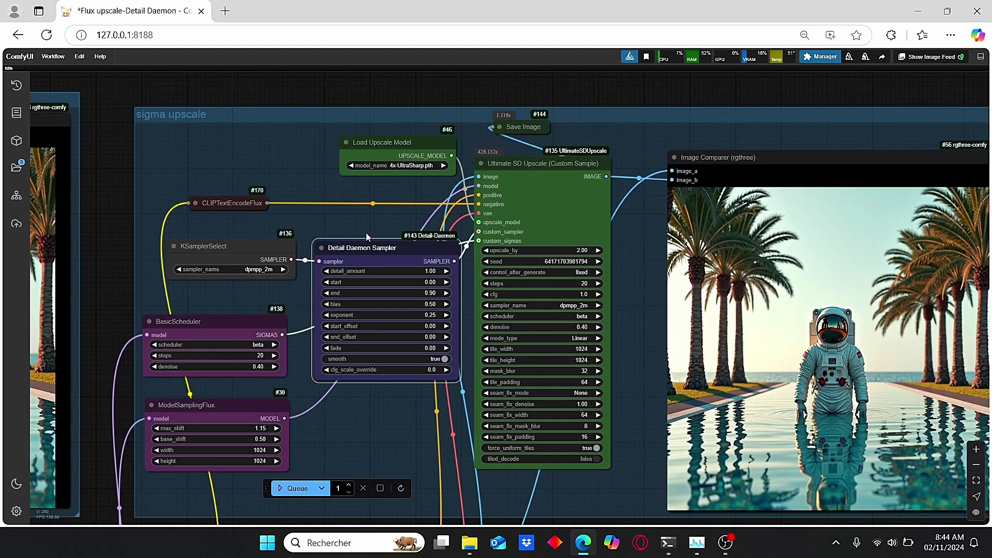
scroll(301, 222, "up", 2)
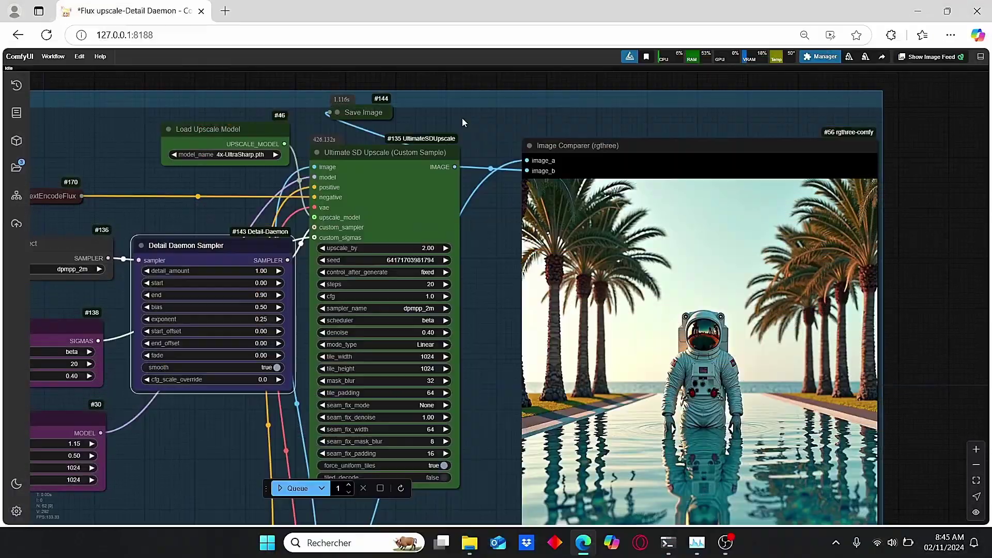
left_click_drag(462, 118, 532, 133)
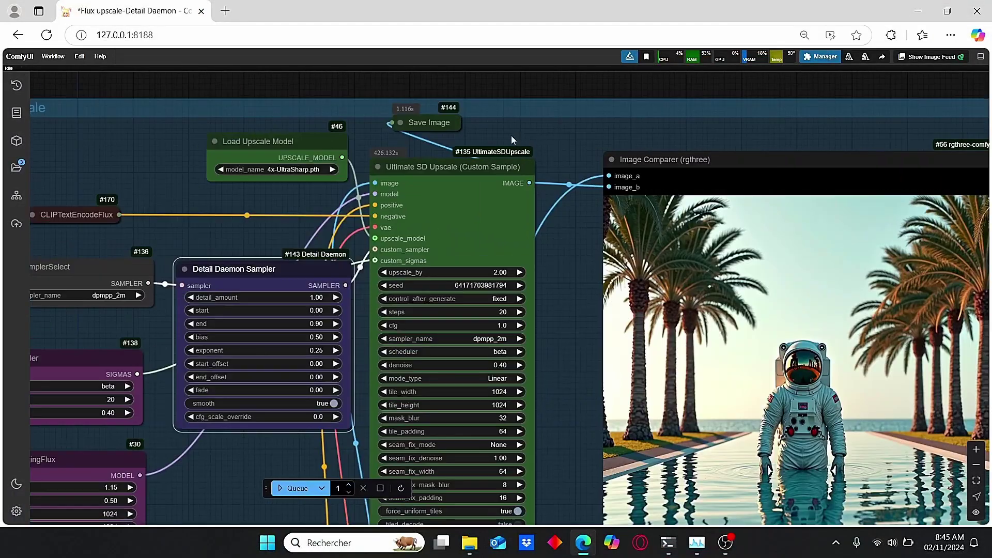
scroll(384, 156, "down", 3)
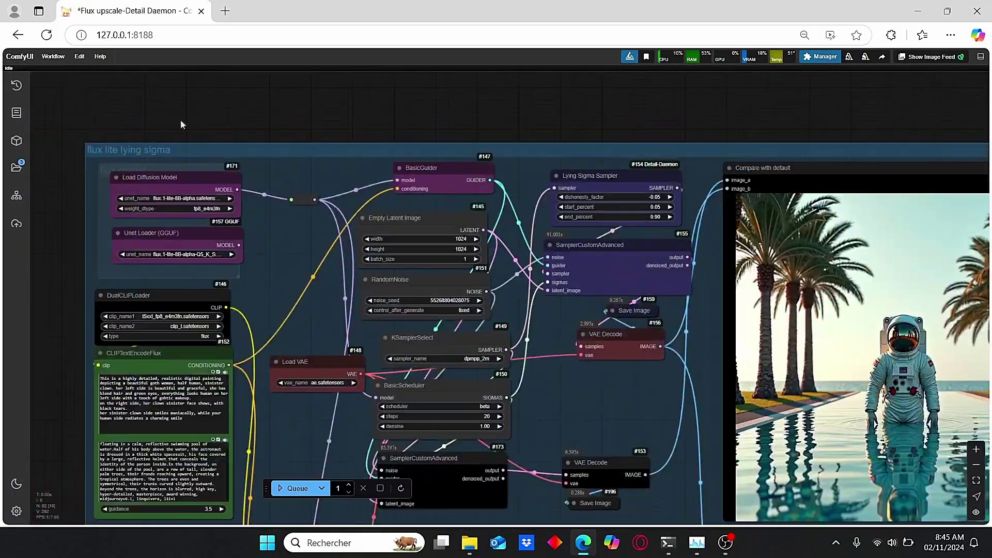
Examine the Load Diffusion Model and Unet Loader (GGUF) model selections in the flux lite lying sigma group
left_click_drag(181, 123, 272, 128)
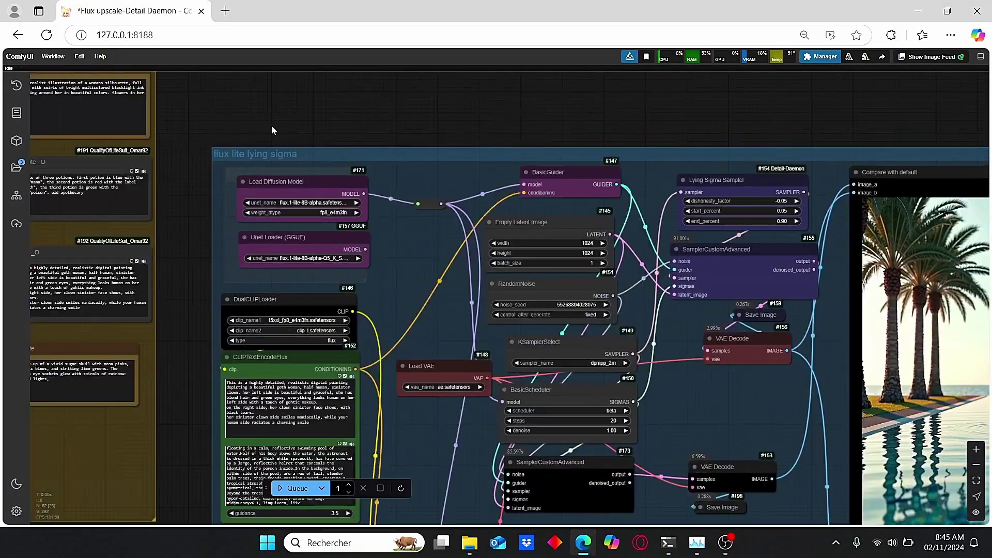
scroll(224, 173, "up", 6)
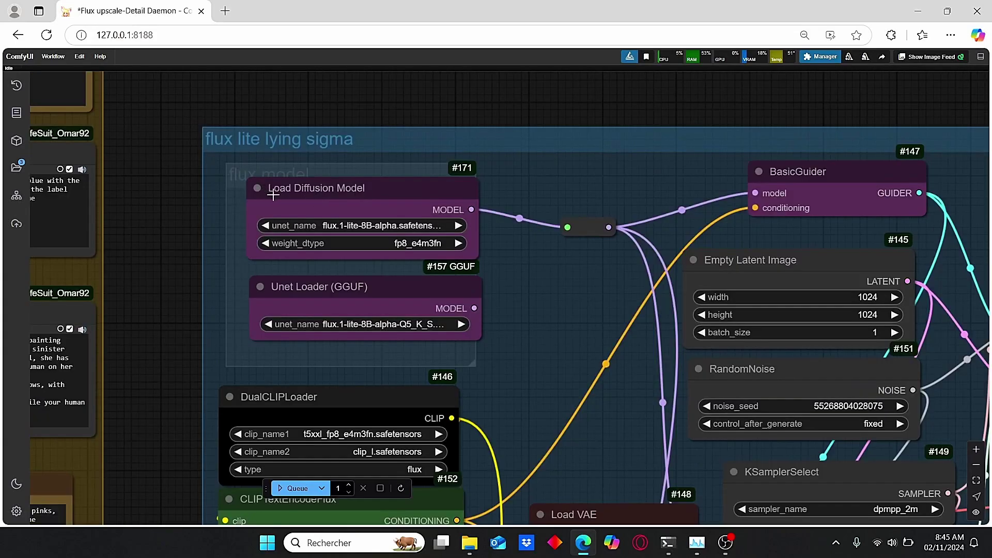
left_click(382, 197)
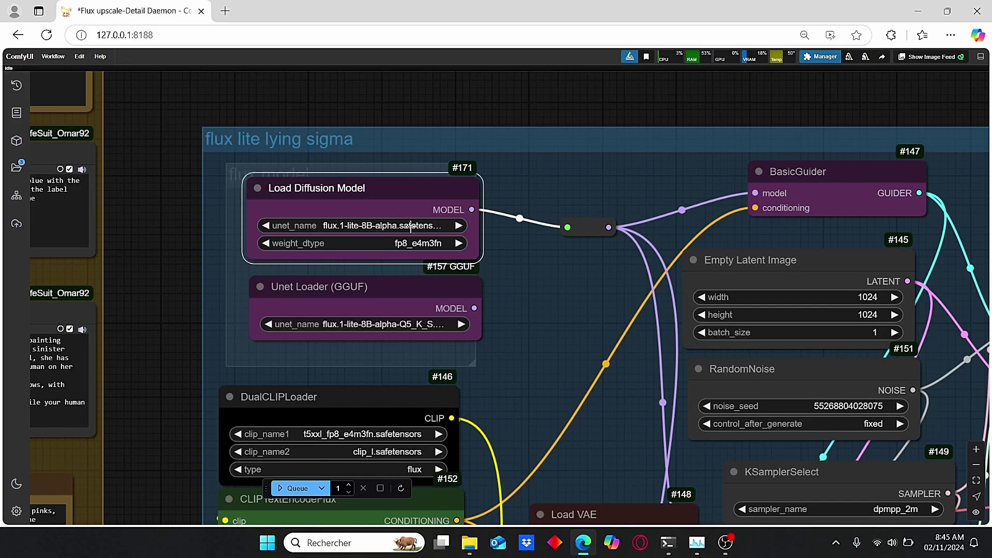
scroll(441, 173, "down", 1)
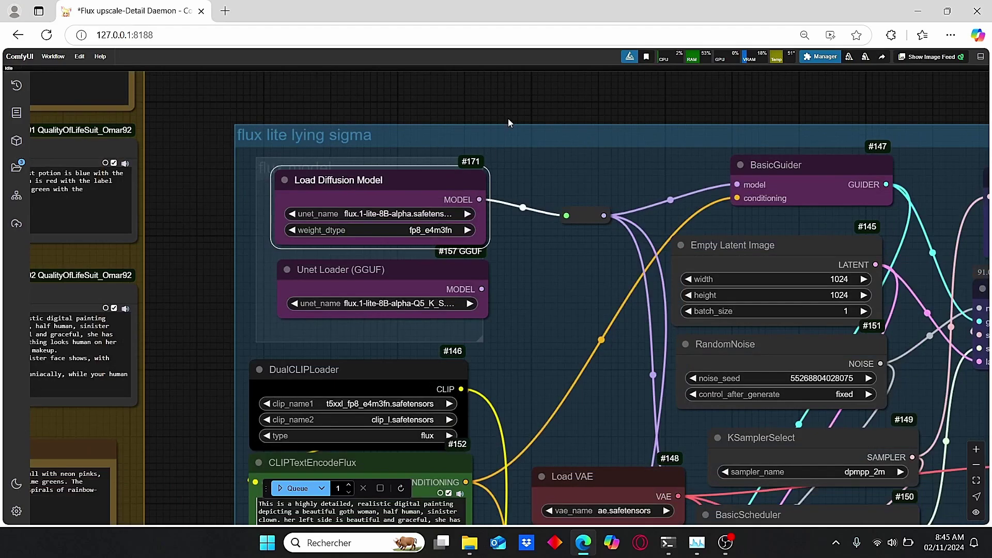
left_click_drag(453, 112, 492, 117)
scroll(336, 237, "up", 3)
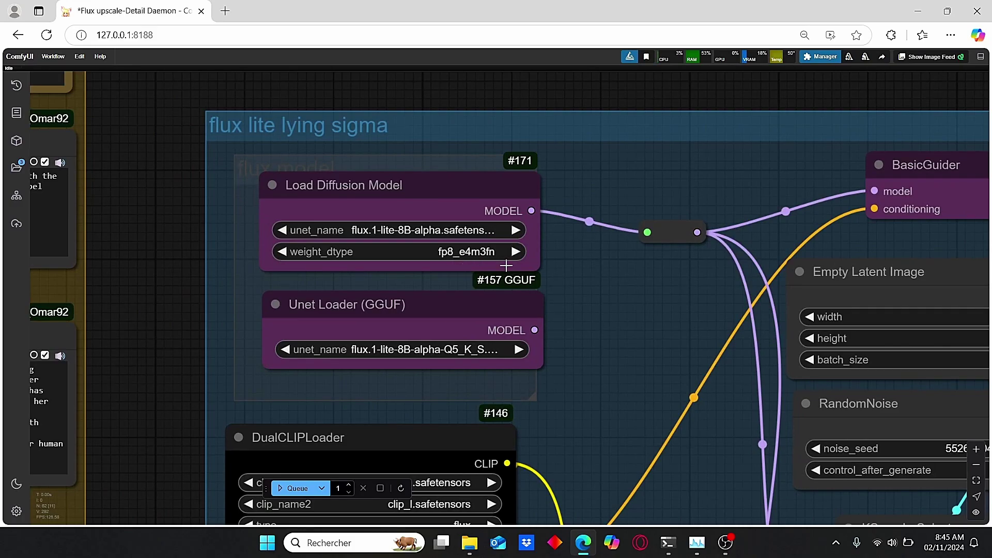
scroll(505, 265, "down", 3)
scroll(553, 124, "up", 1)
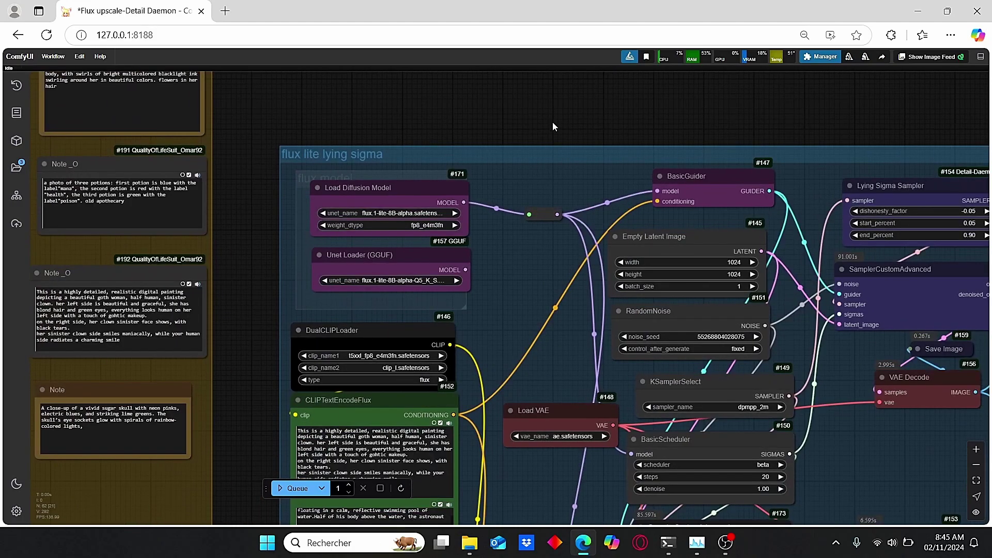
Set the Load Diffusion Model node's weight_dtype to fp8_e4m3fn
left_click_drag(249, 326, 244, 261)
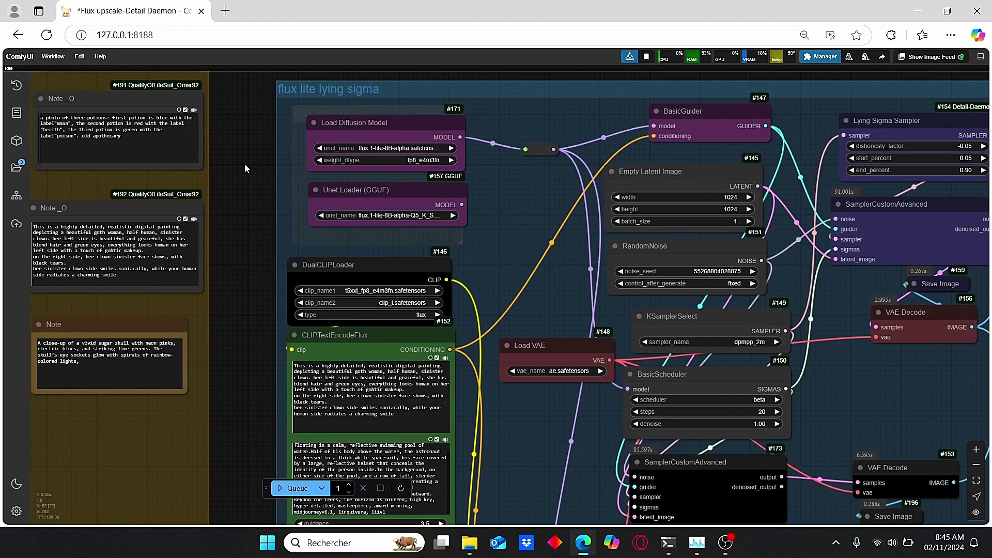
left_click_drag(244, 164, 224, 250)
scroll(321, 282, "up", 4)
left_click(486, 209)
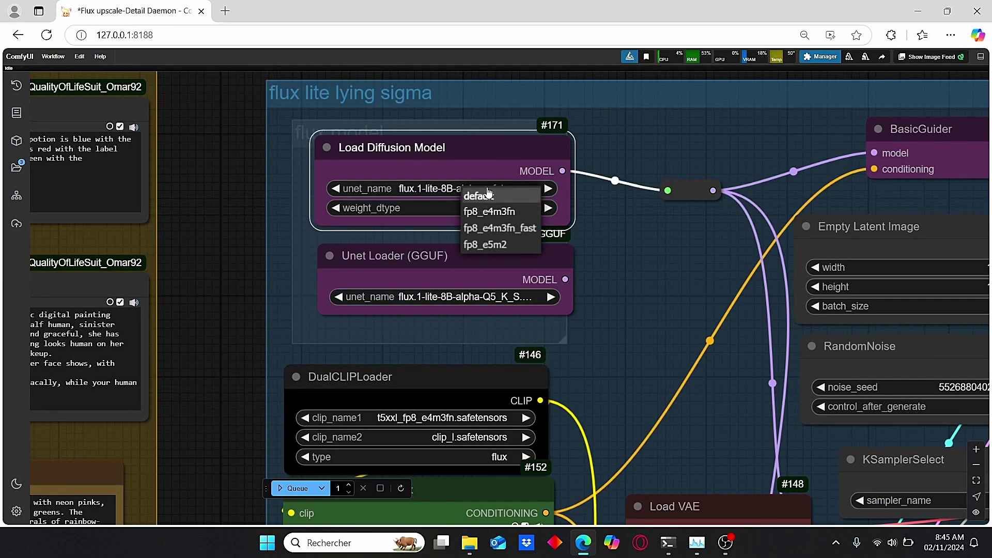
left_click(500, 213)
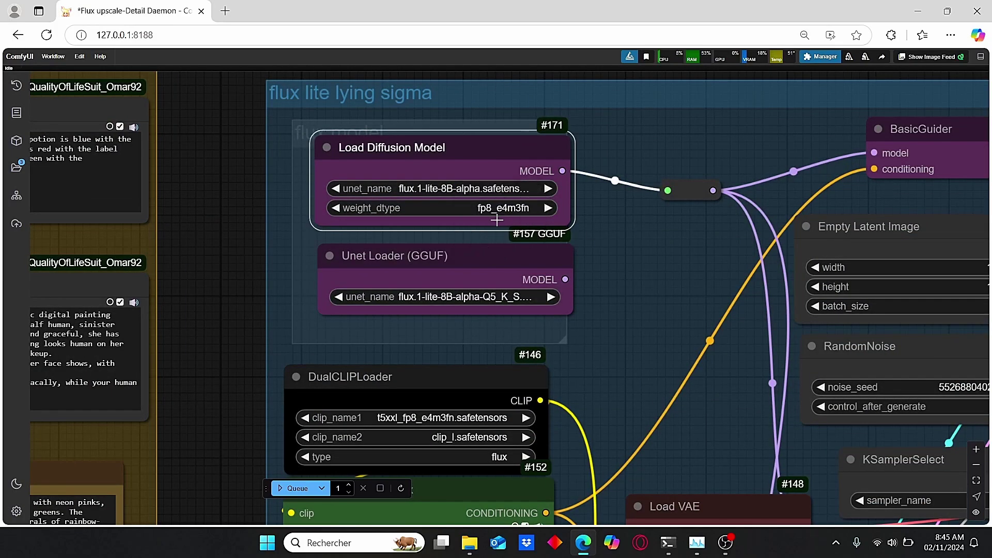
Examine the latent size, noise seed, sampler and BasicScheduler settings in the flux lite lying sigma group
scroll(502, 215, "down", 5)
left_click_drag(652, 285, 557, 225)
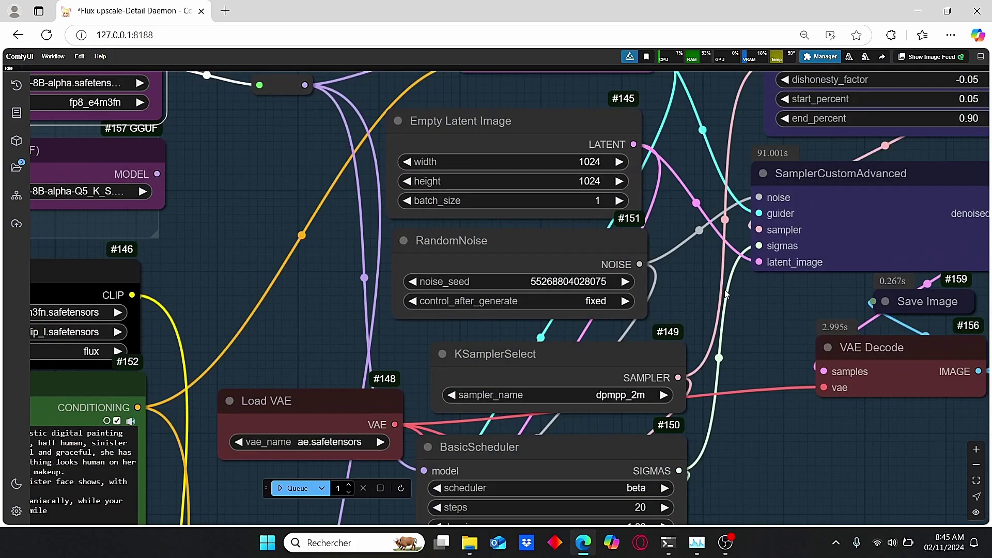
left_click_drag(727, 295, 667, 301)
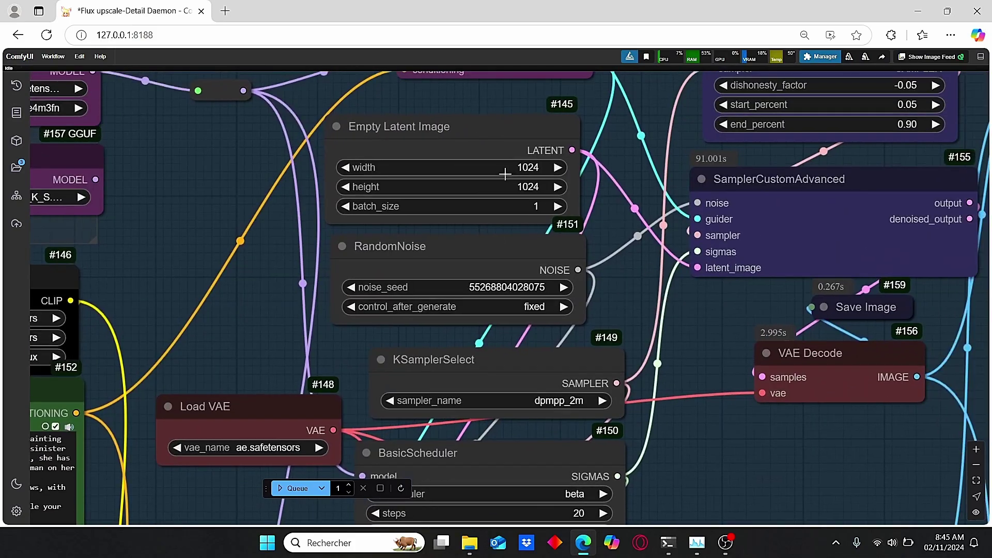
left_click_drag(610, 339, 575, 219)
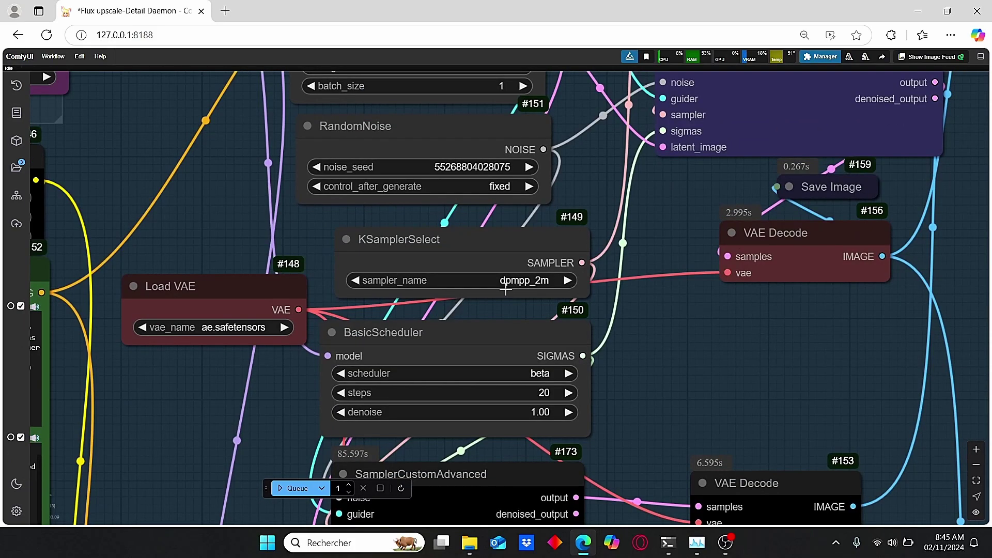
scroll(656, 365, "down", 8)
left_click_drag(656, 364, 643, 295)
scroll(600, 305, "up", 8)
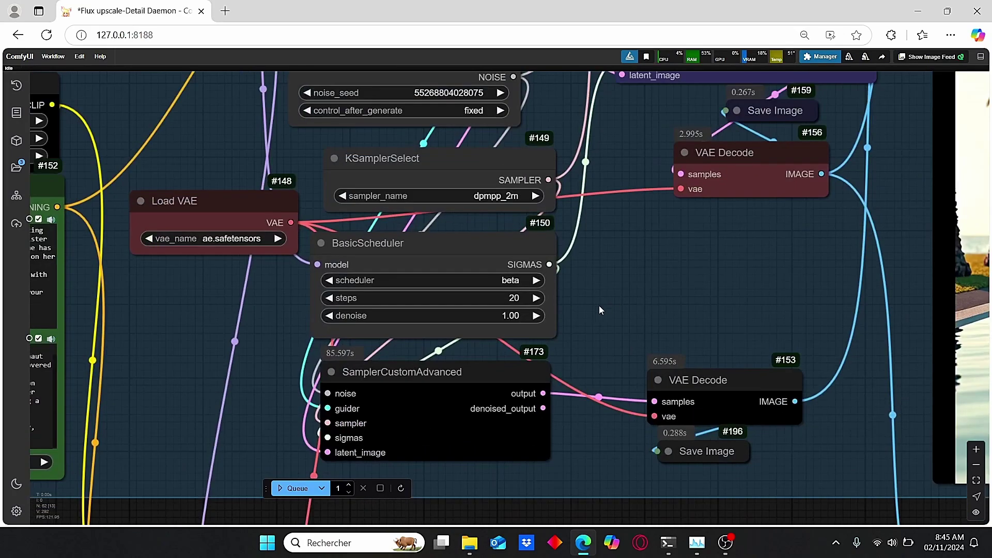
scroll(363, 291, "up", 2)
scroll(512, 294, "up", 3)
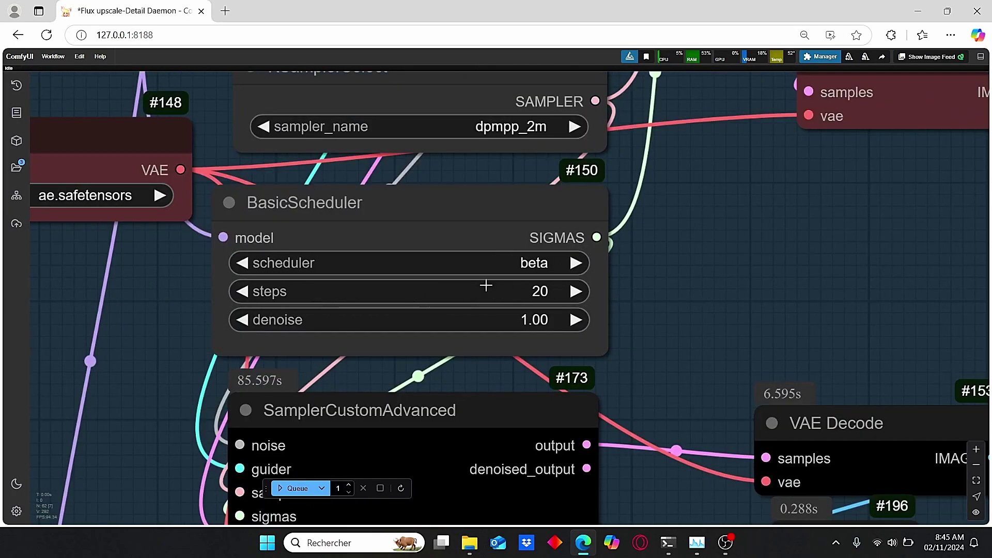
Read the Gen Time RTX 3060 6GB note and check the run time shown on the Ultimate SD Upscale node
scroll(574, 290, "down", 4)
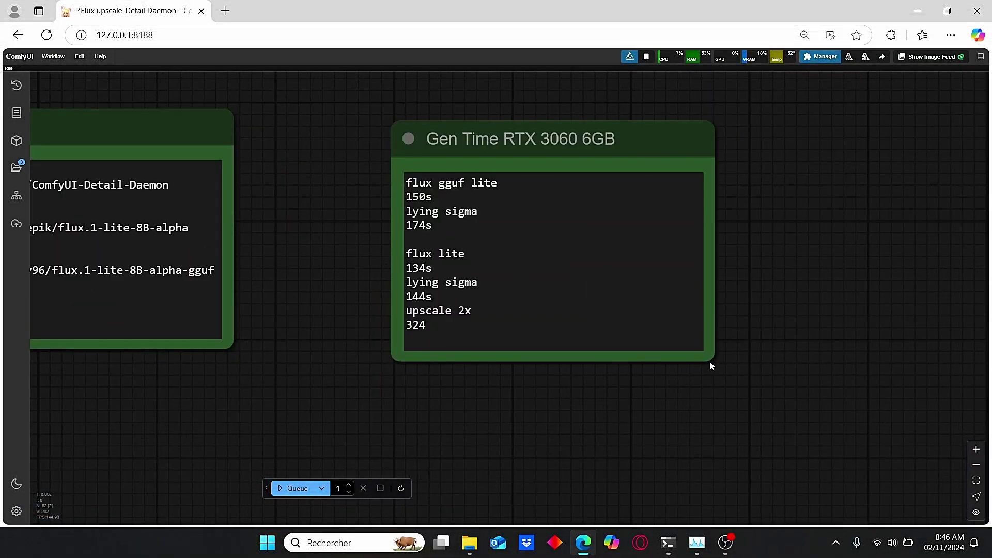
left_click_drag(709, 362, 782, 378)
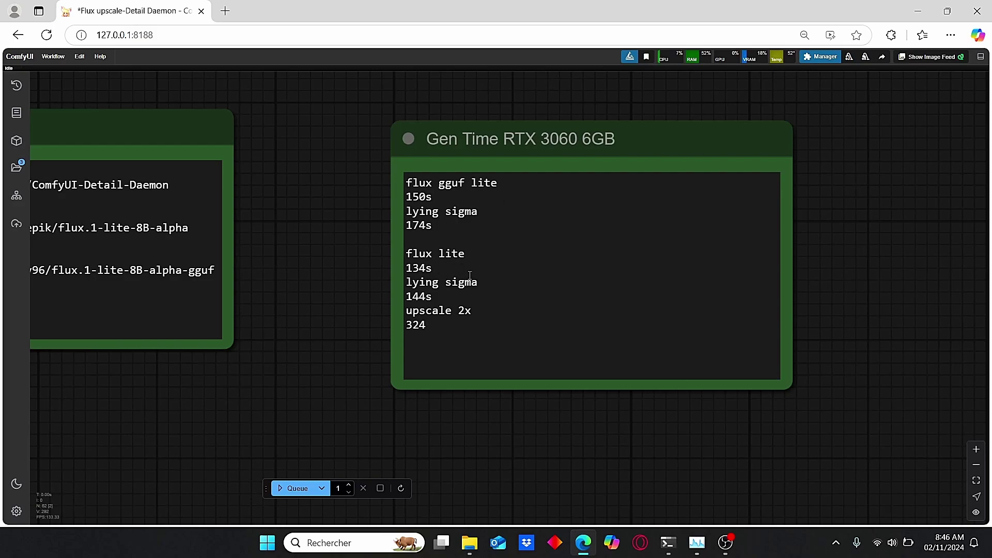
scroll(324, 358, "up", 3)
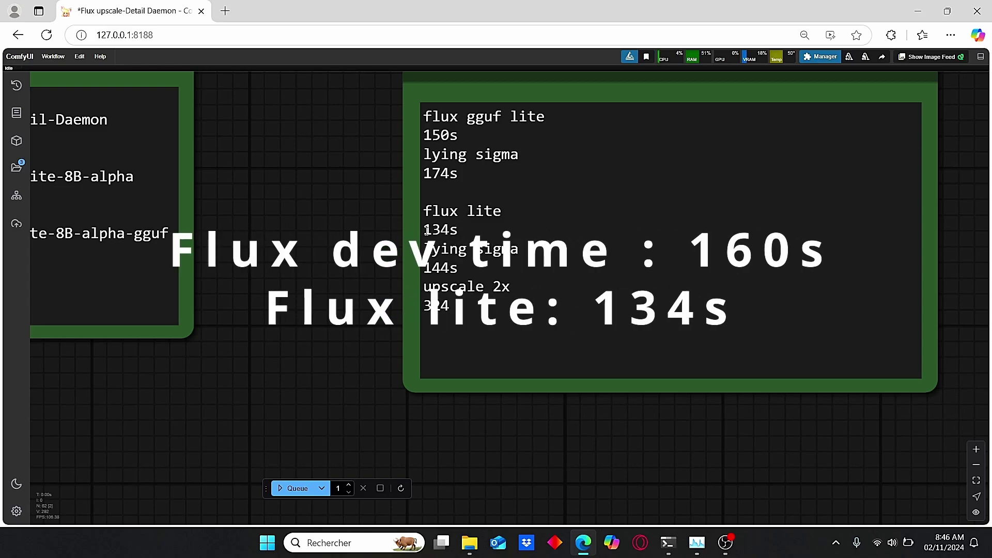
left_click_drag(427, 230, 463, 233)
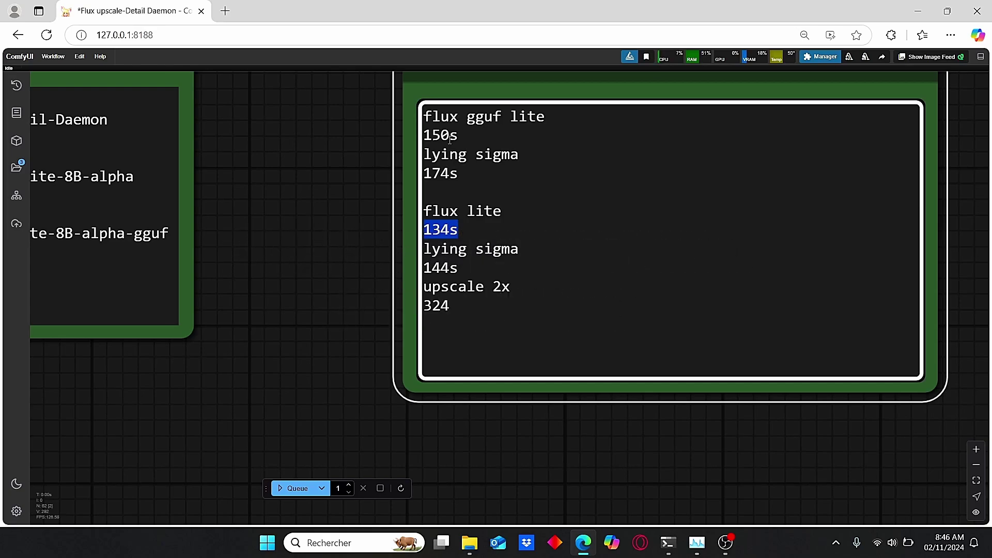
left_click_drag(427, 135, 451, 139)
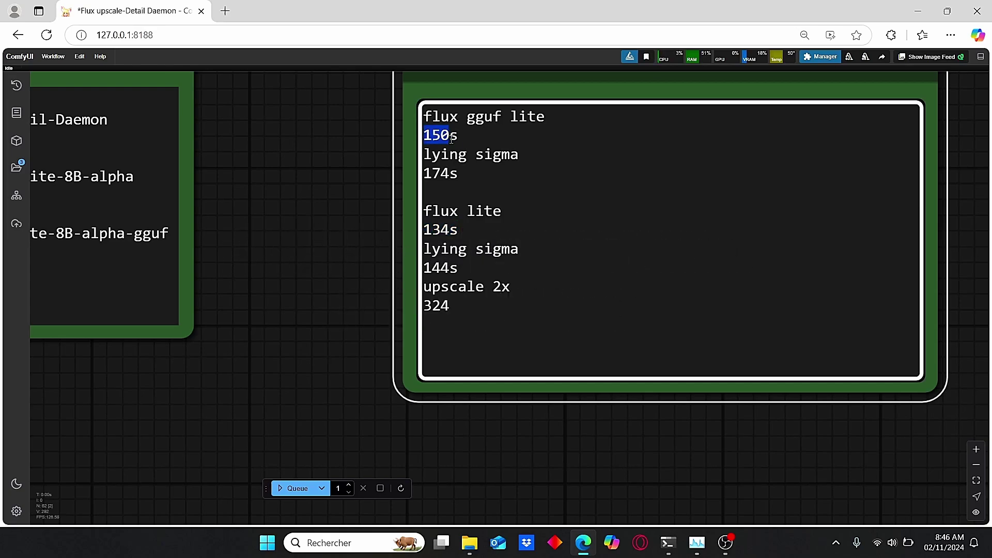
left_click(466, 306)
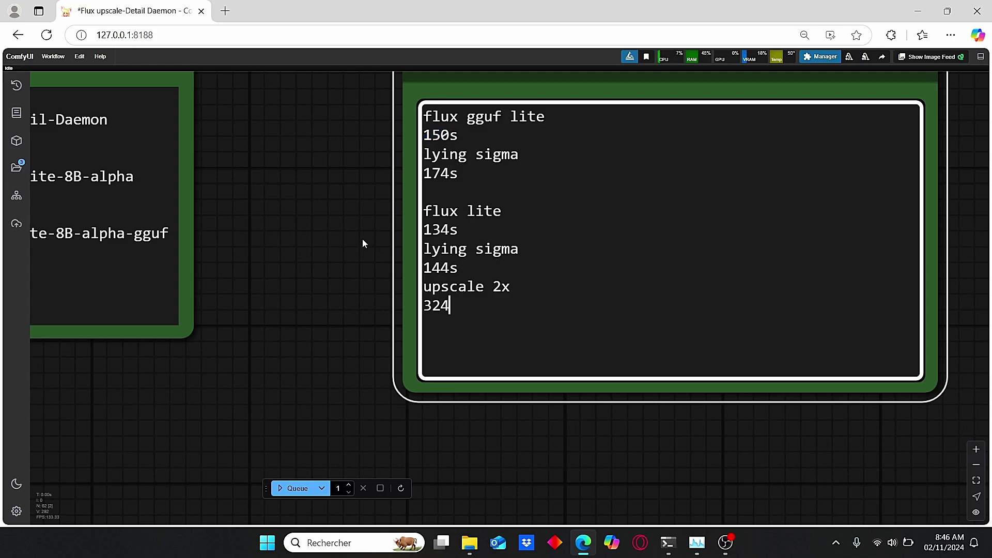
left_click_drag(348, 243, 307, 296)
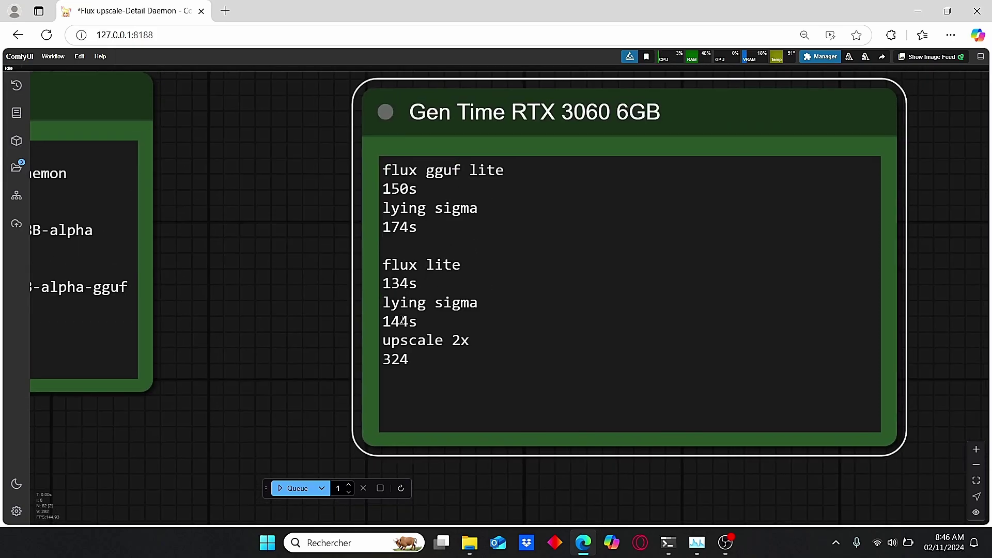
scroll(312, 342, "down", 5)
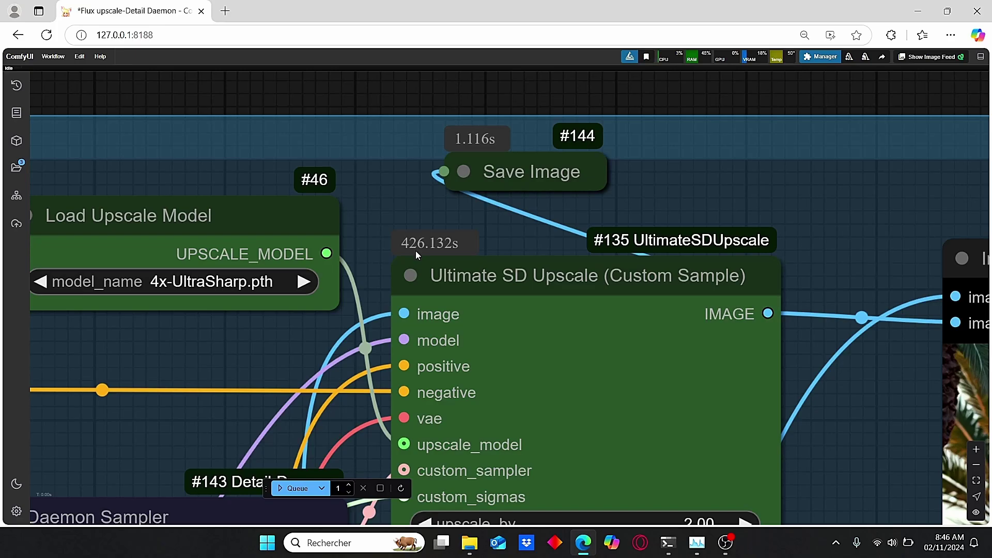
Review the overall layout of the flux lite lying sigma group, from the model loaders to the comparison image
scroll(415, 250, "down", 10)
left_click_drag(127, 171, 388, 147)
scroll(388, 147, "down", 5)
left_click_drag(170, 145, 409, 118)
scroll(407, 120, "up", 4)
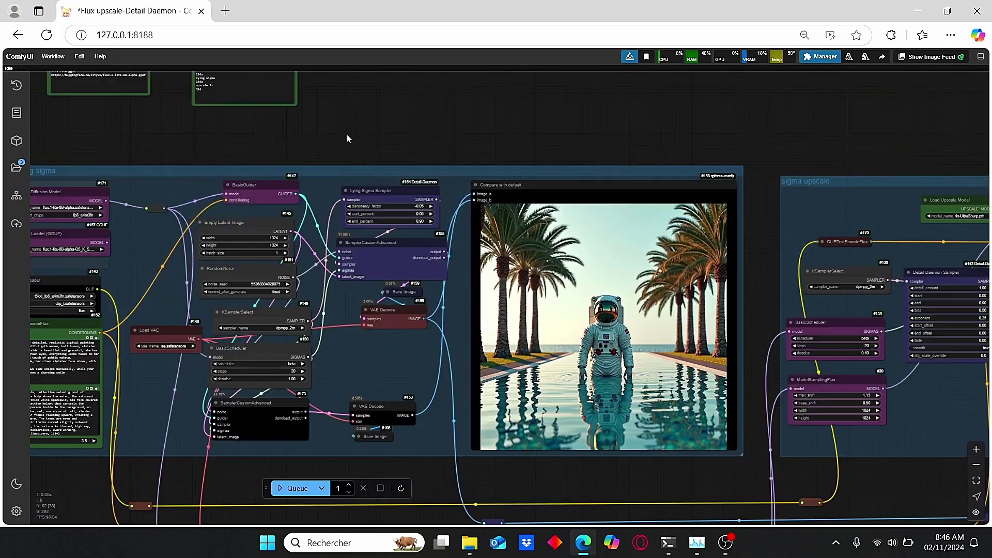
left_click_drag(160, 153, 391, 164)
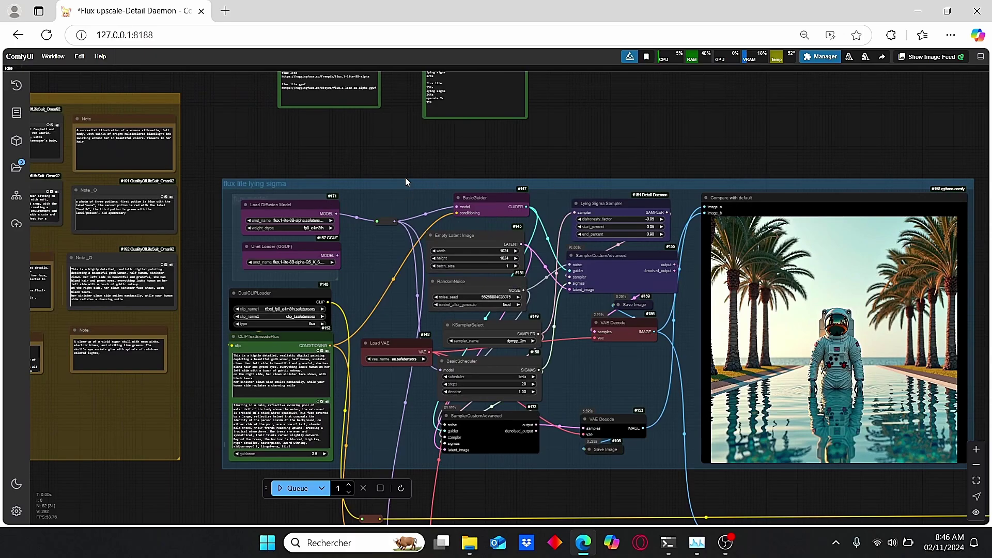
scroll(390, 150, "up", 4)
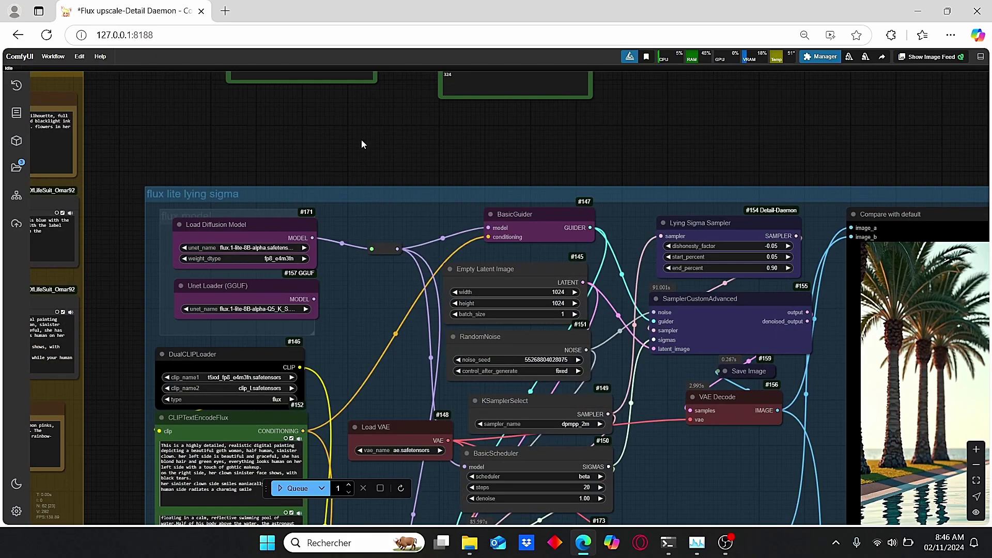
scroll(361, 140, "down", 4)
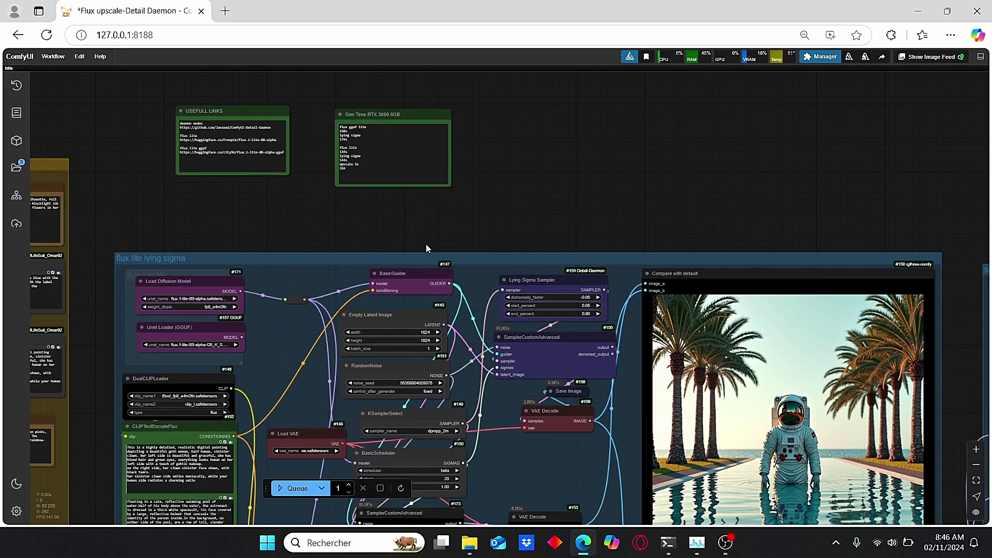
scroll(426, 245, "down", 2)
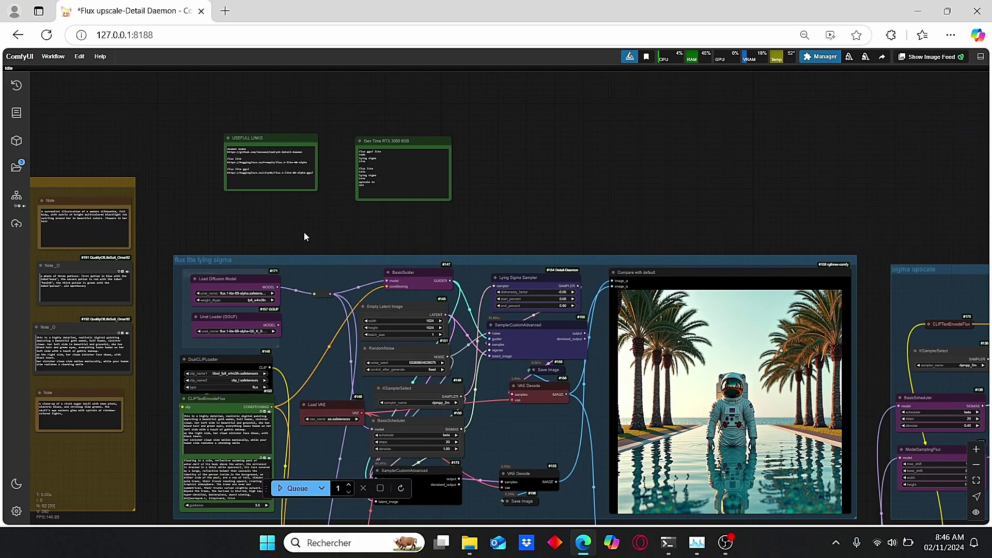
scroll(333, 240, "up", 2)
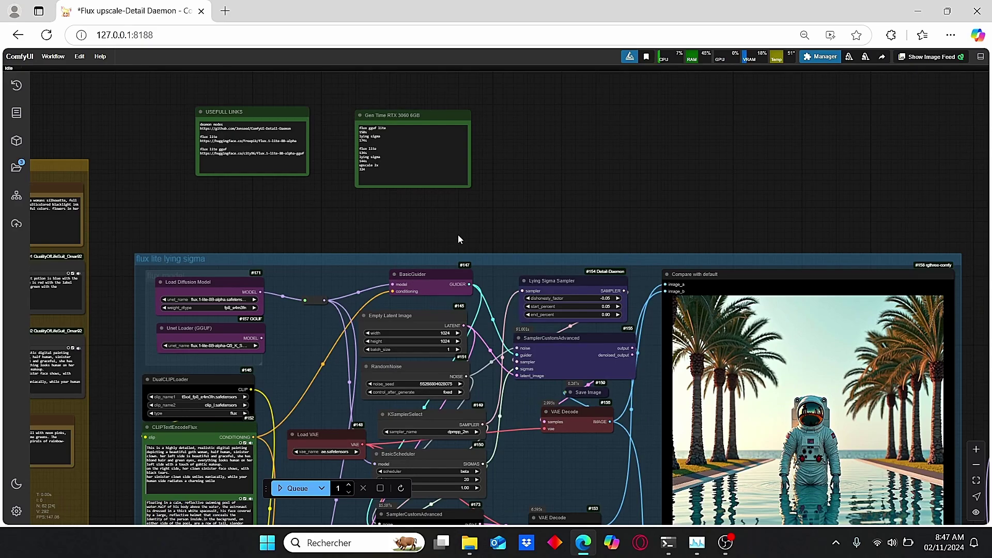
left_click_drag(390, 233, 399, 174)
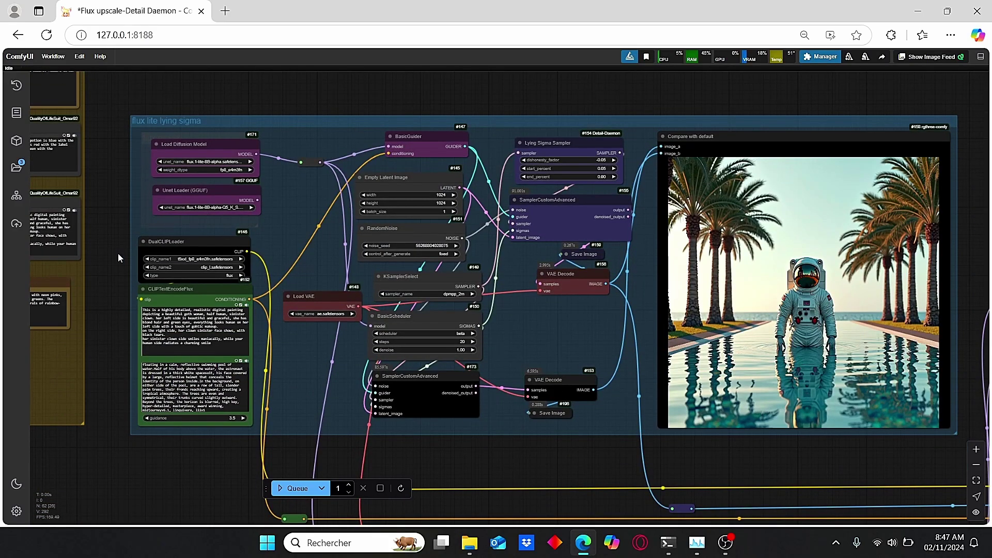
Examine the Lying Sigma and default sampling branches and compare their images in the Compare with default node
scroll(127, 285, "up", 3)
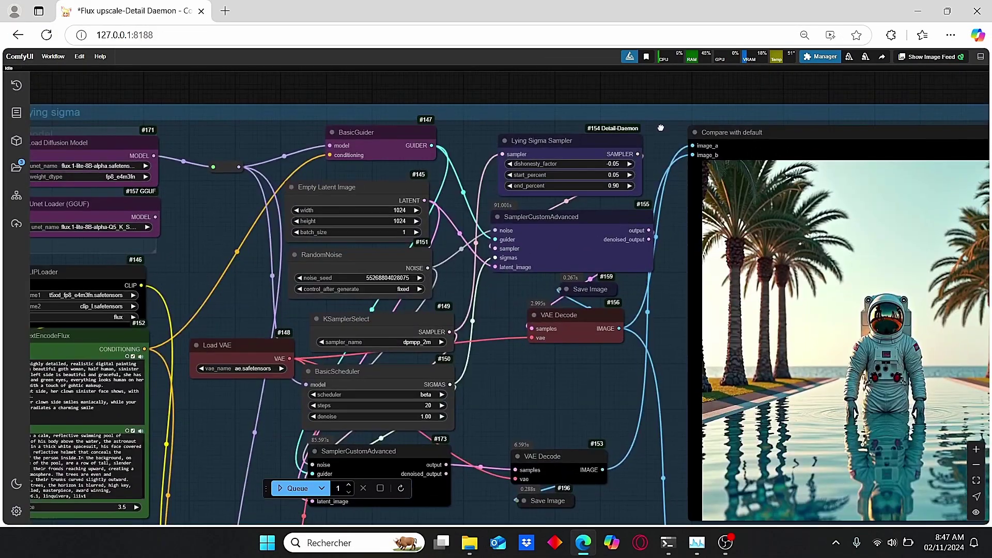
scroll(637, 97, "down", 3)
scroll(560, 146, "up", 4)
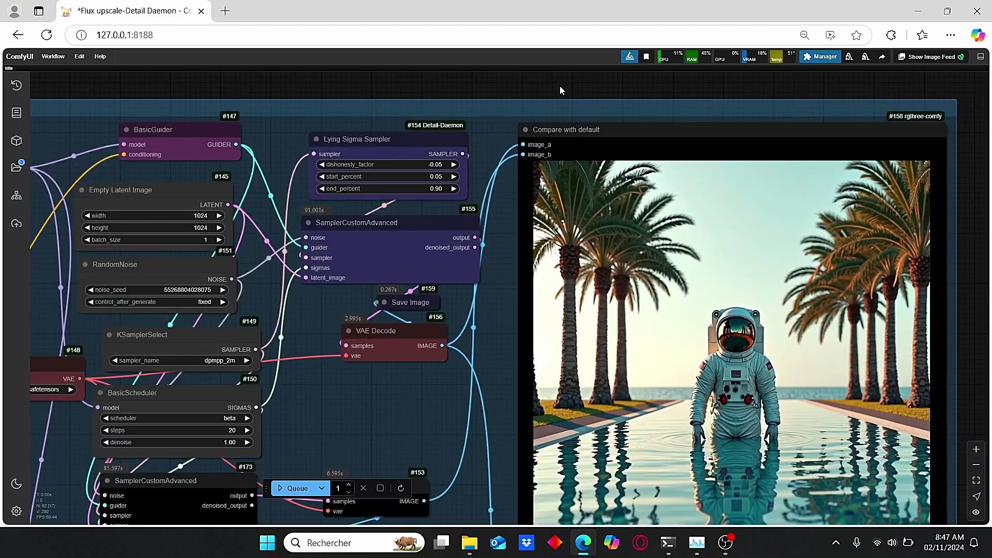
left_click_drag(386, 424, 399, 321)
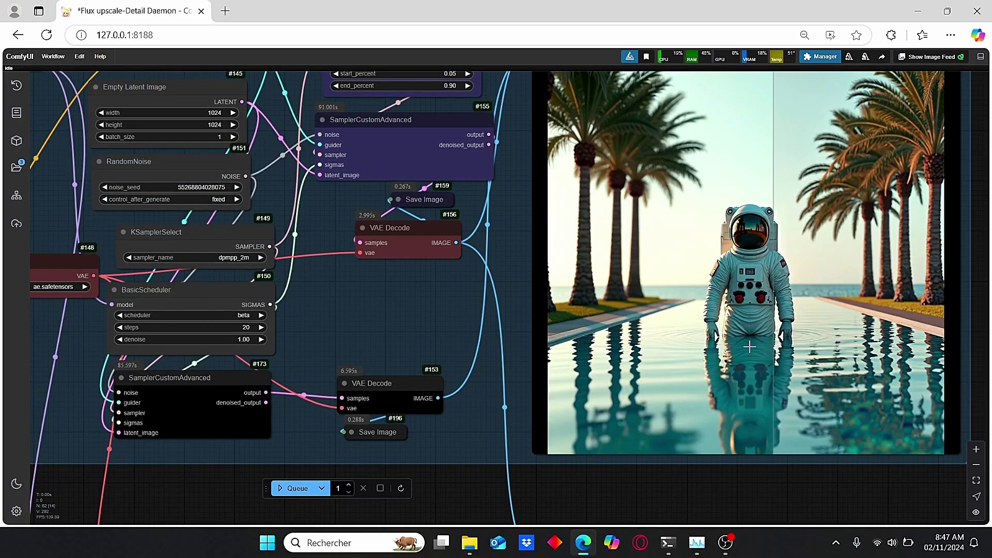
scroll(532, 116, "down", 3)
left_click_drag(532, 115, 489, 118)
scroll(490, 118, "up", 2)
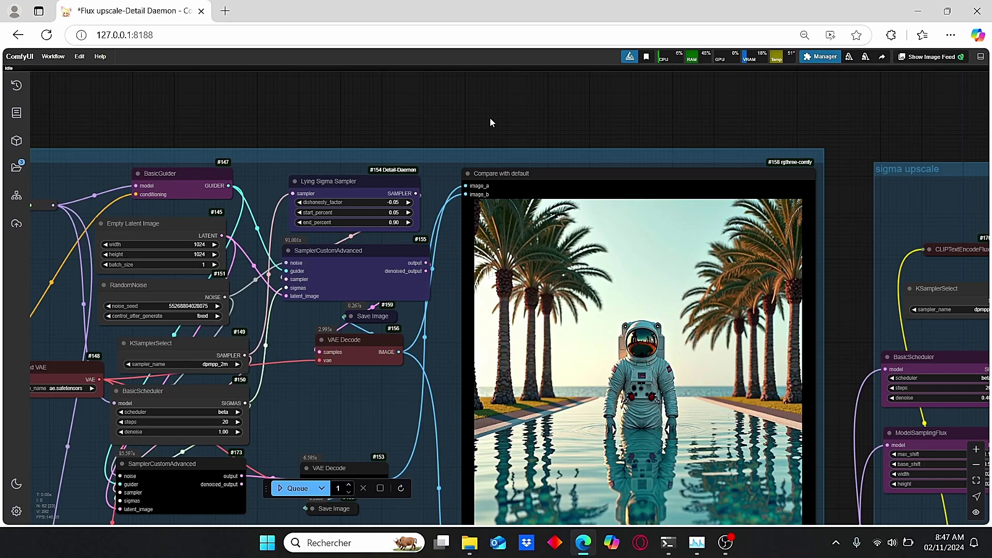
scroll(490, 118, "down", 1)
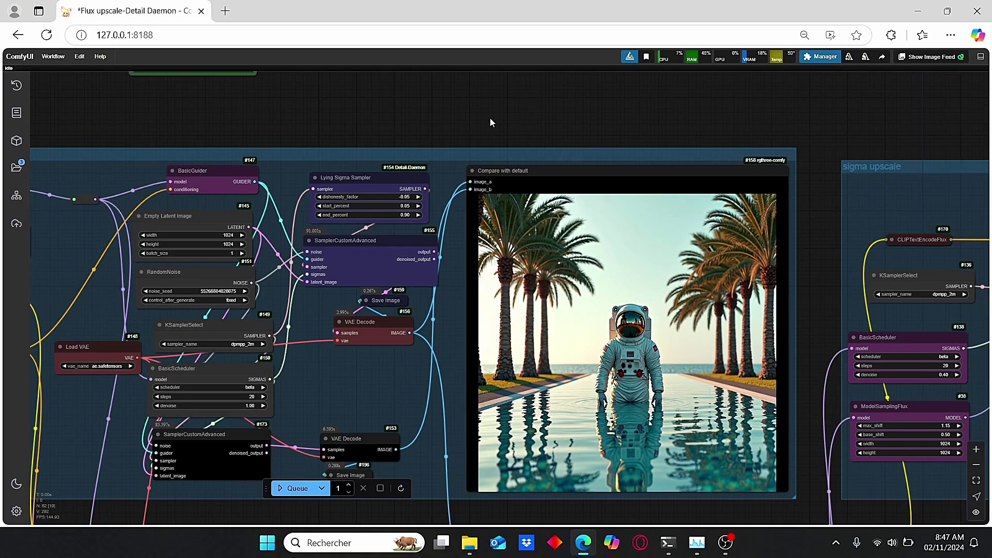
scroll(454, 126, "up", 8)
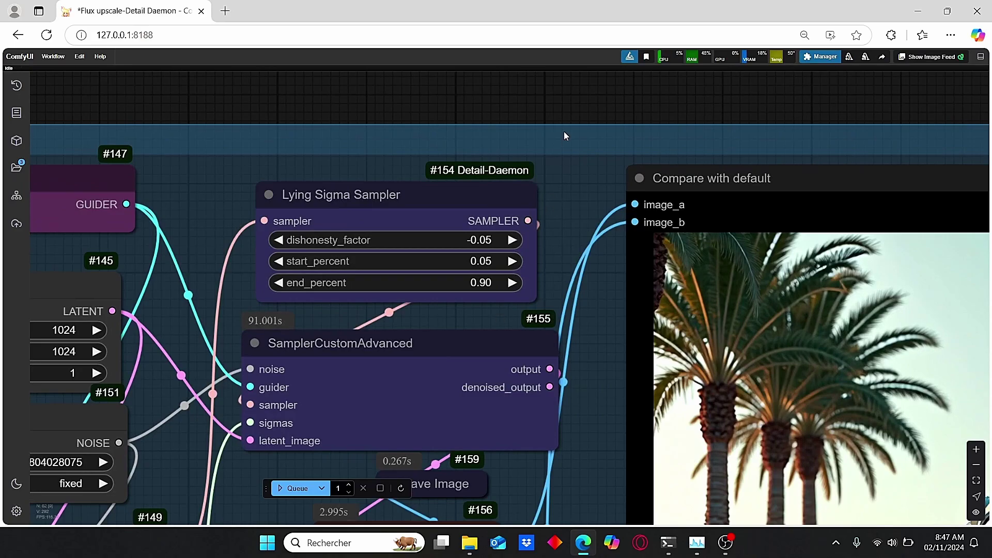
scroll(563, 130, "down", 6)
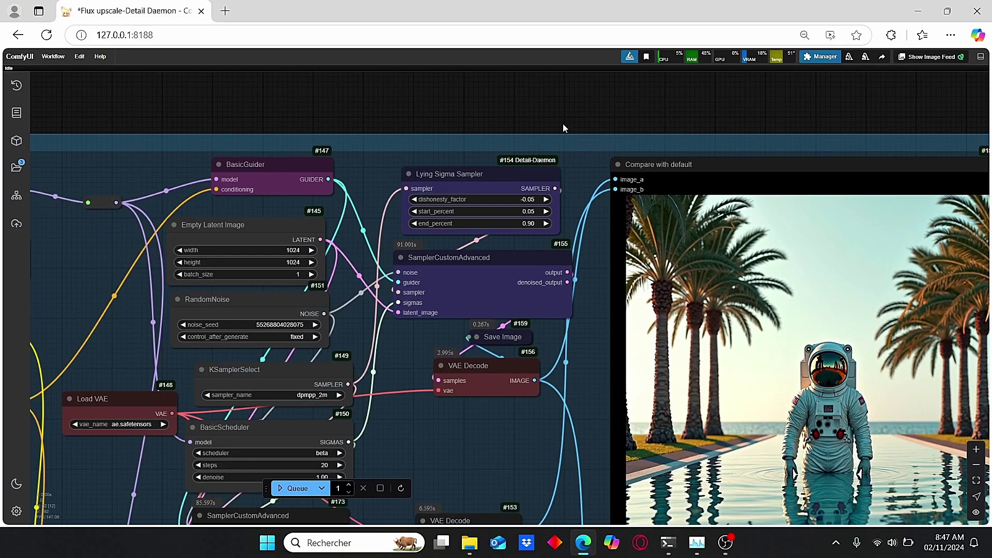